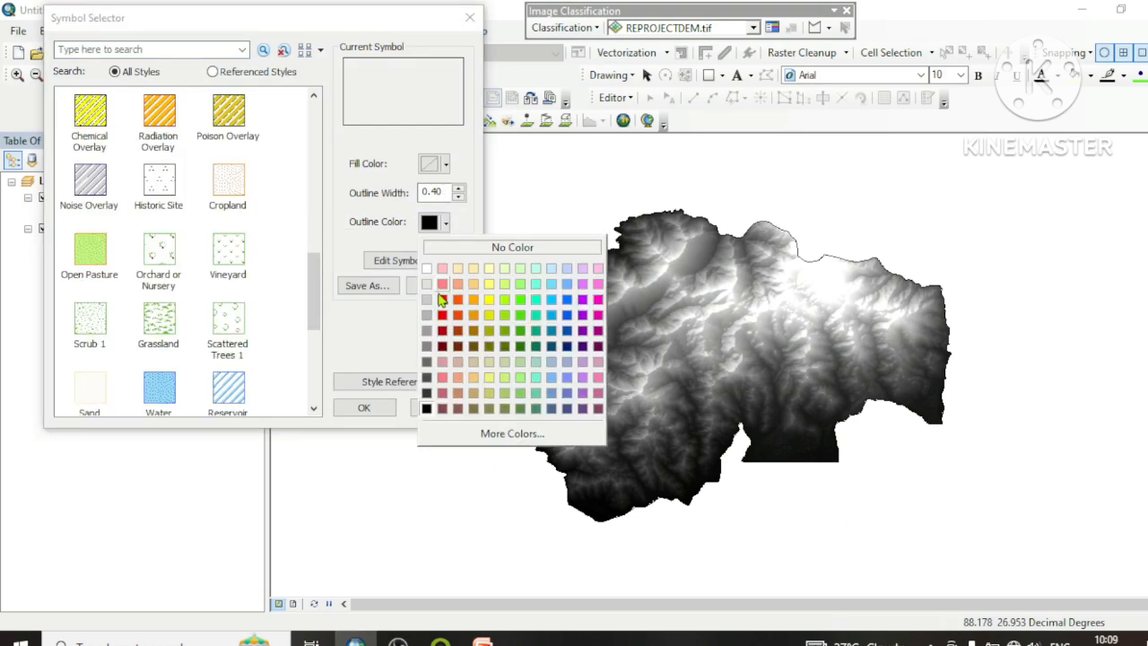
Give the 45NStudy_Area boundary symbol a red outline with a width of 2 and apply it
click(441, 300)
click(458, 191)
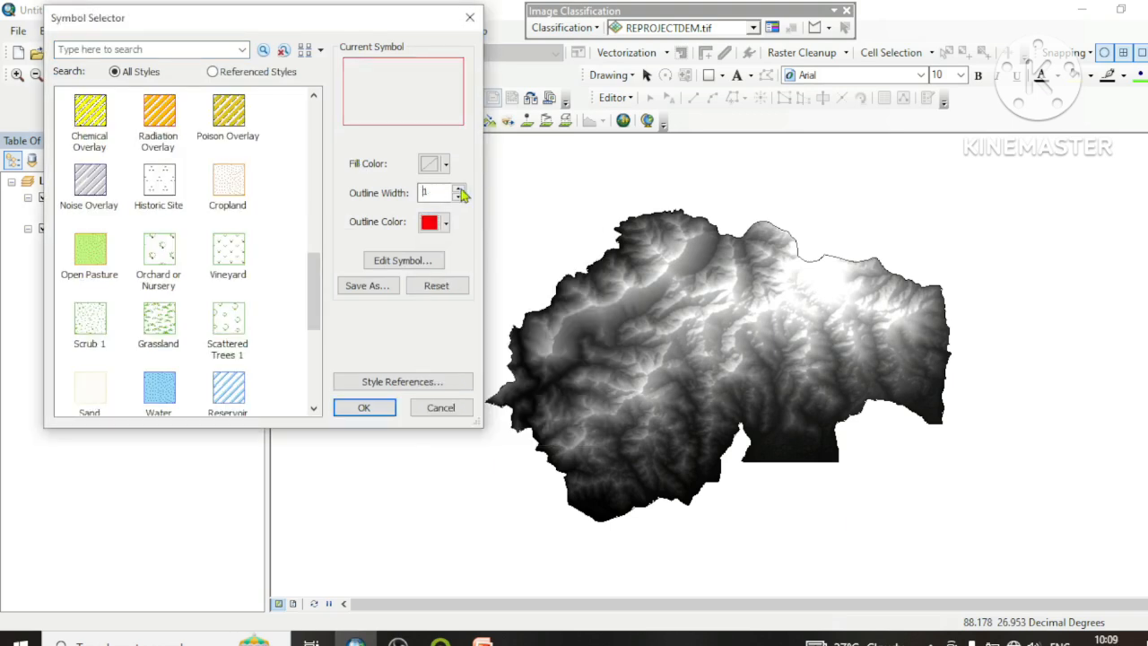
click(459, 191)
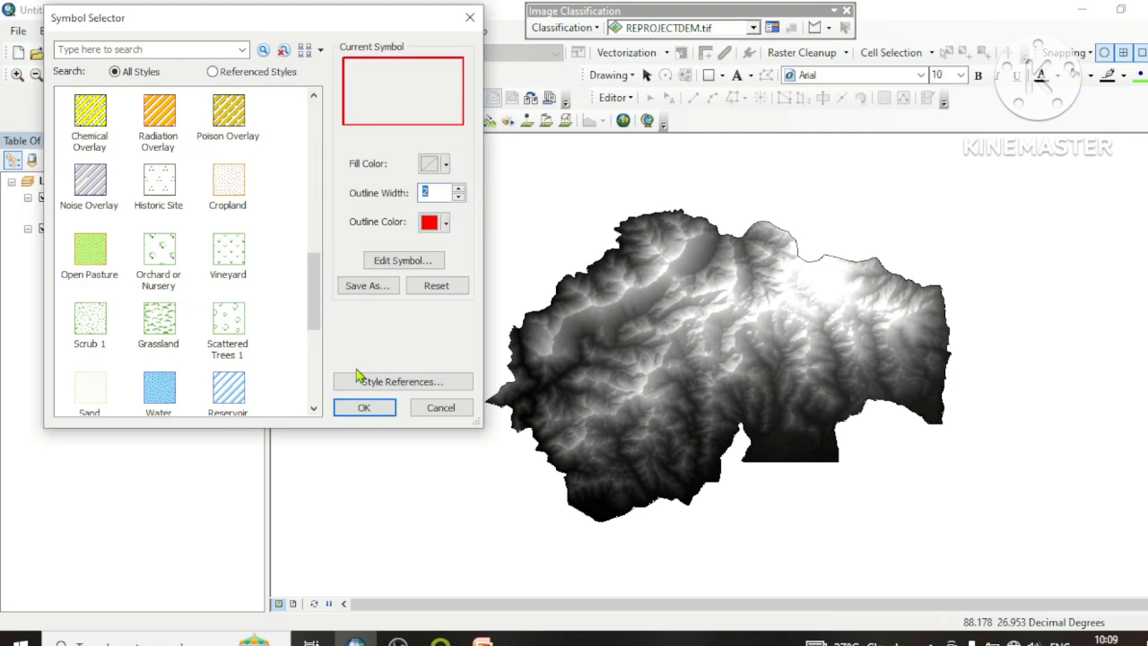
click(363, 407)
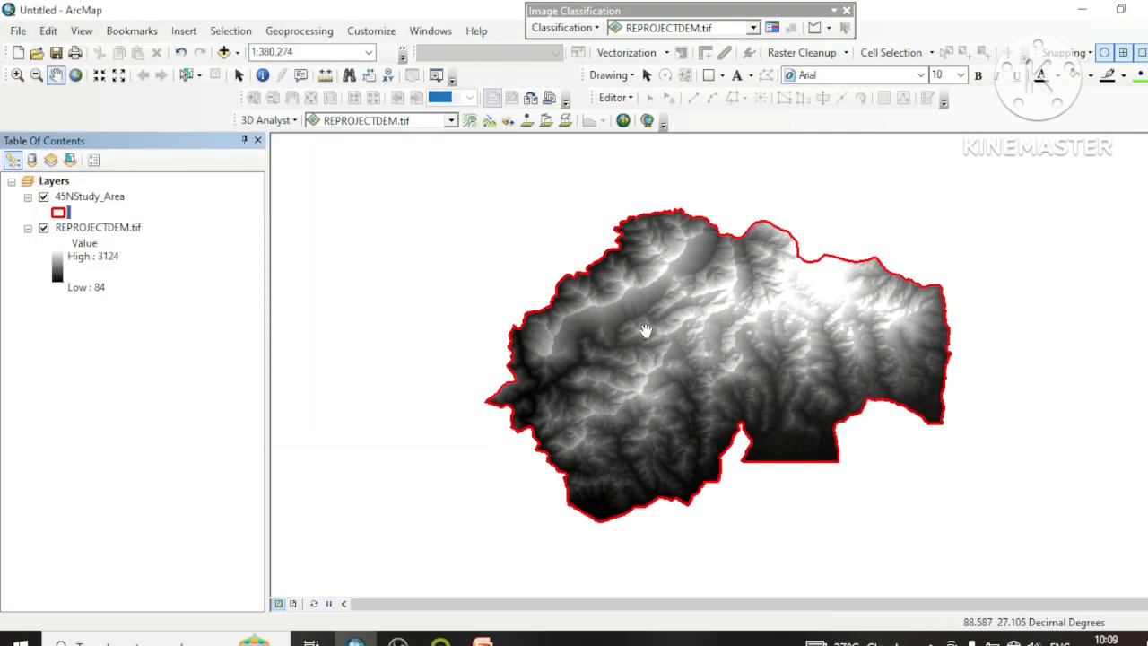
Search for focal statistic and open the Focal Statistics (Spatial Analyst) tool
click(434, 34)
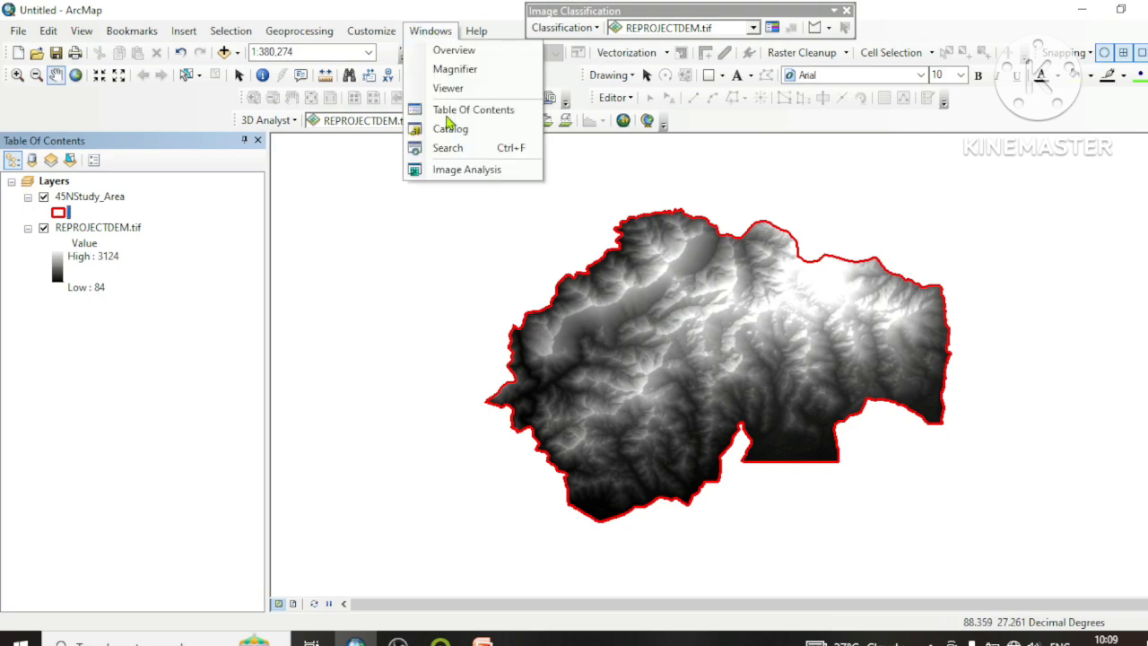
click(447, 147)
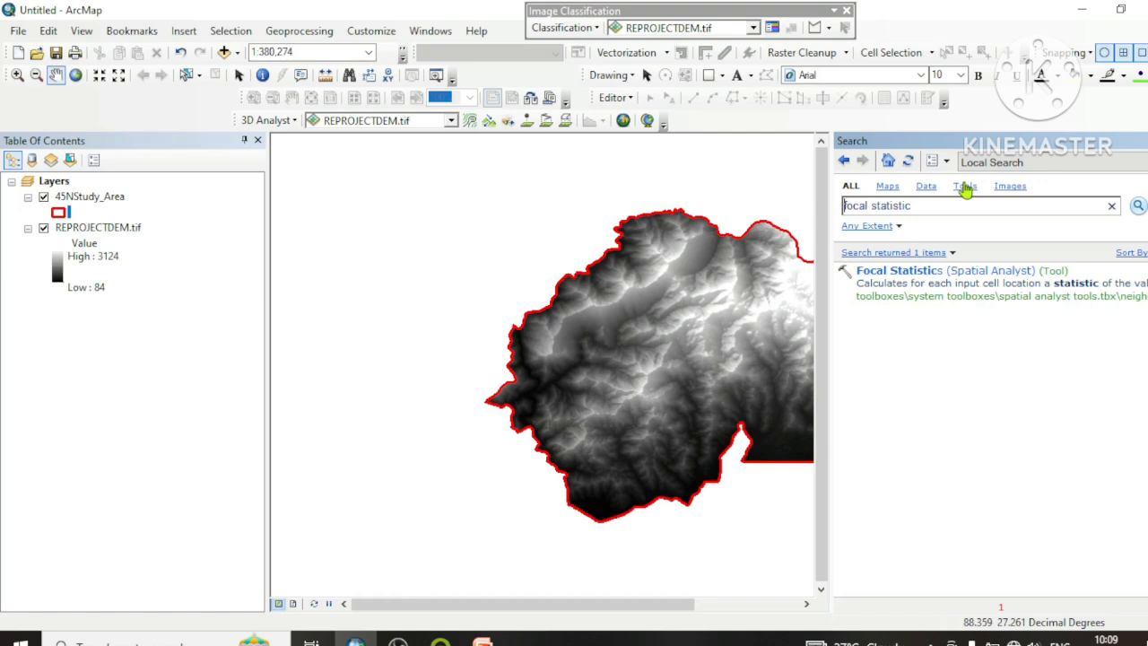
click(915, 206)
click(1138, 205)
click(921, 273)
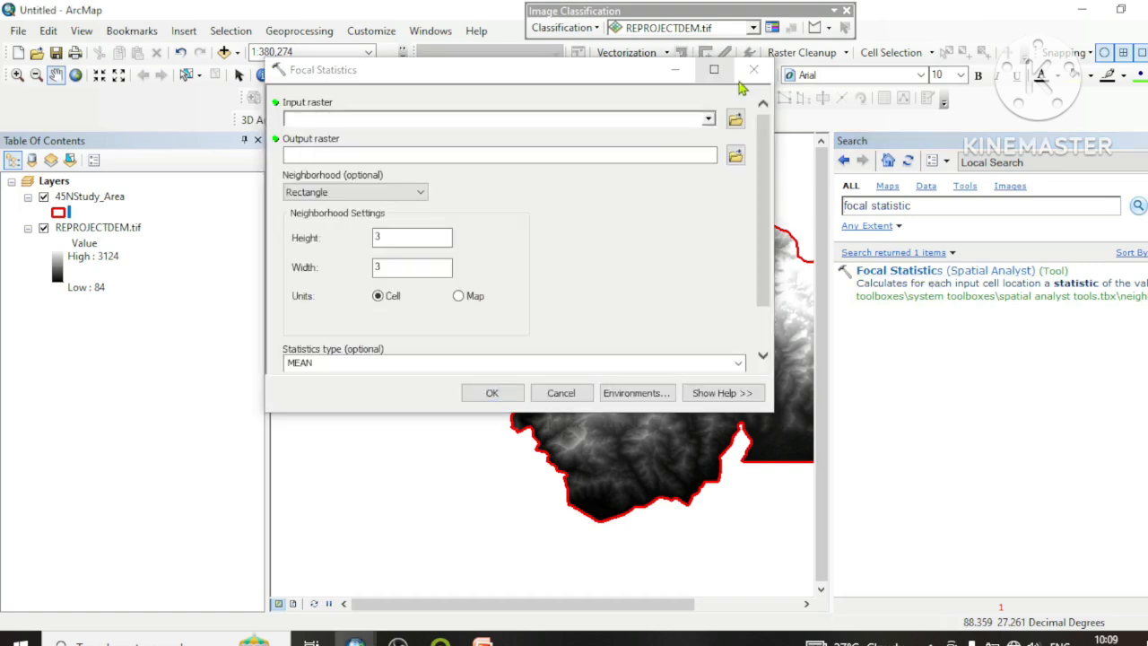
Set REPROJECTDEM.tif as the Focal Statistics input raster and save the output as Focal_Mean in the TRI folder
click(708, 119)
click(389, 137)
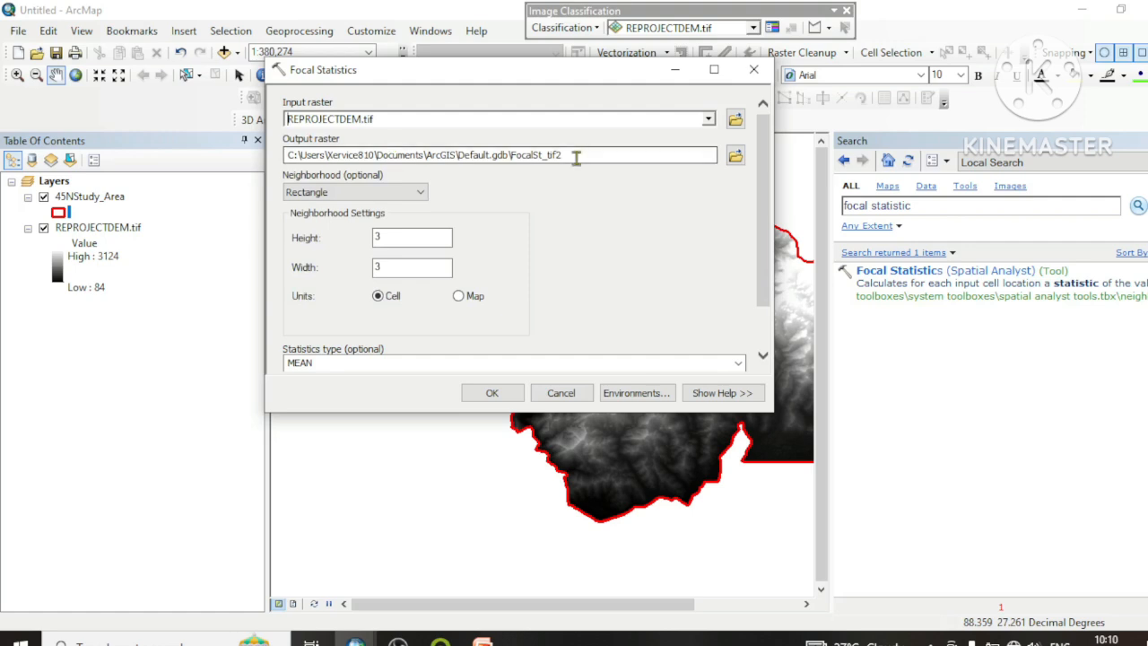
click(735, 158)
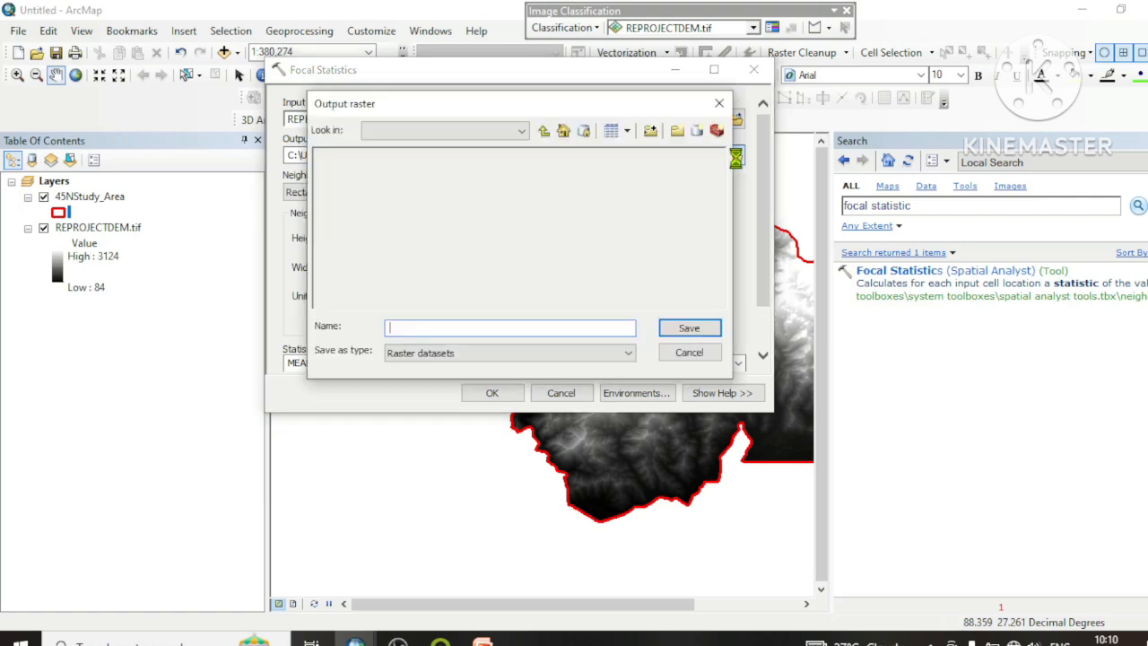
double_click(337, 233)
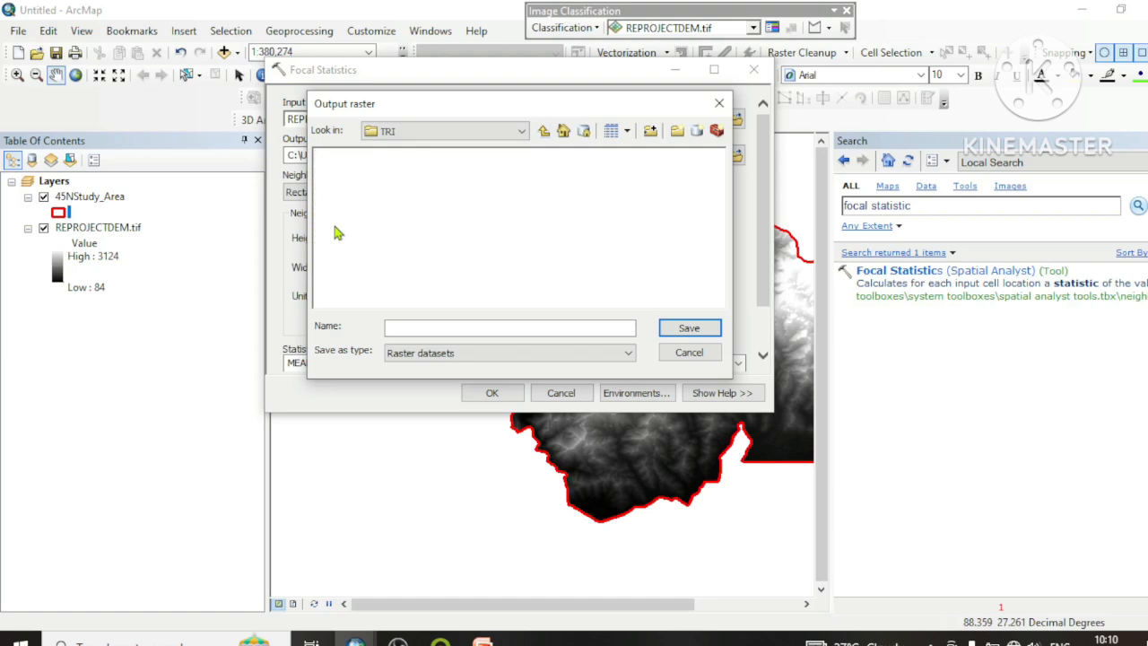
text(Focal_Mean)
click(671, 329)
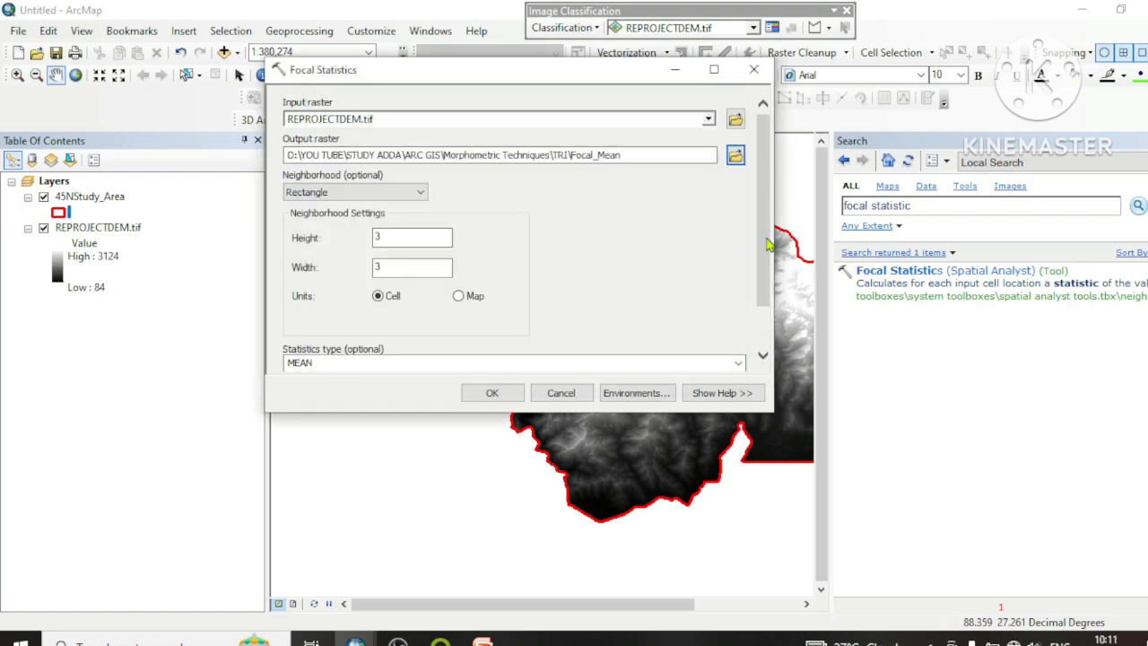
Choose MEAN as the statistics type and run Focal Statistics
scroll(768, 242, down, 2)
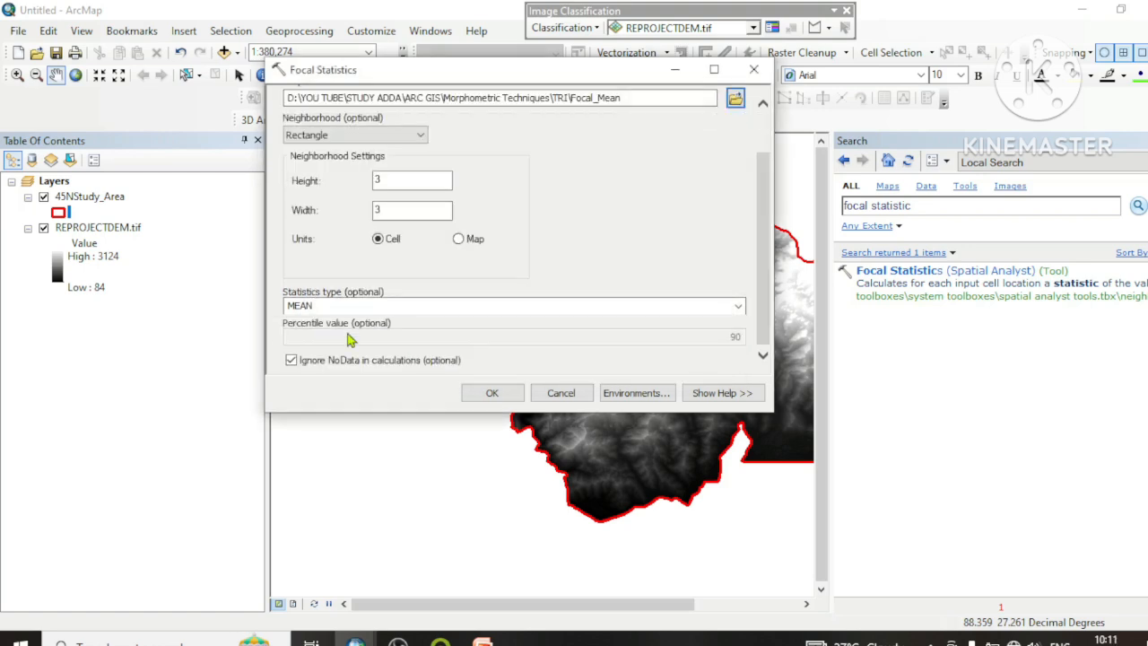
click(738, 306)
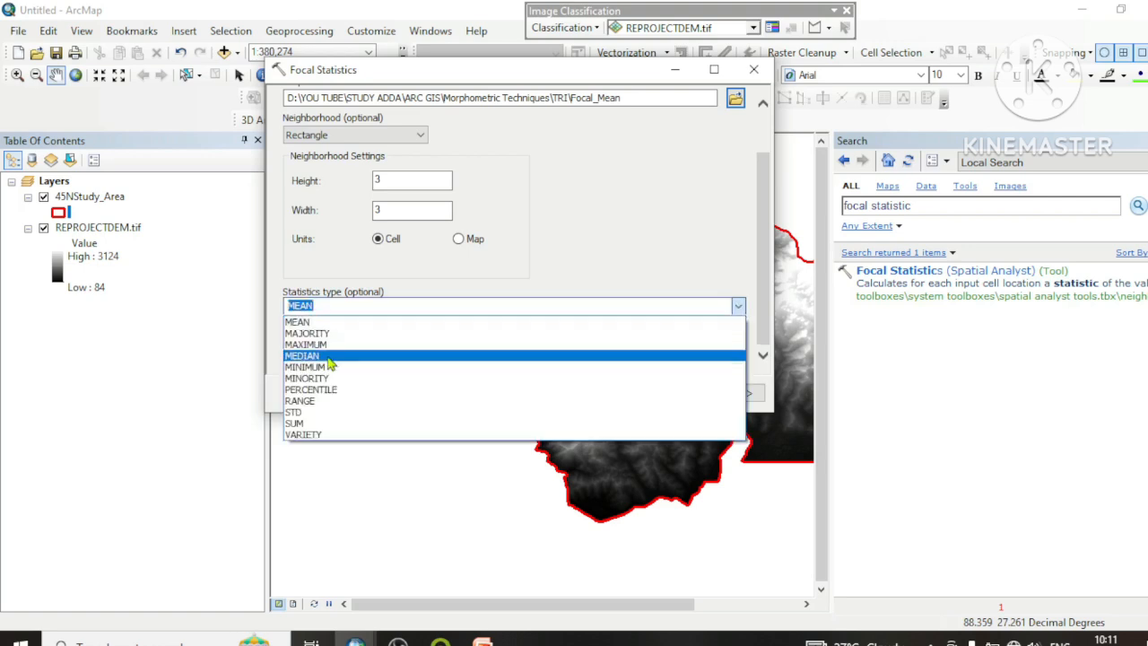
click(300, 321)
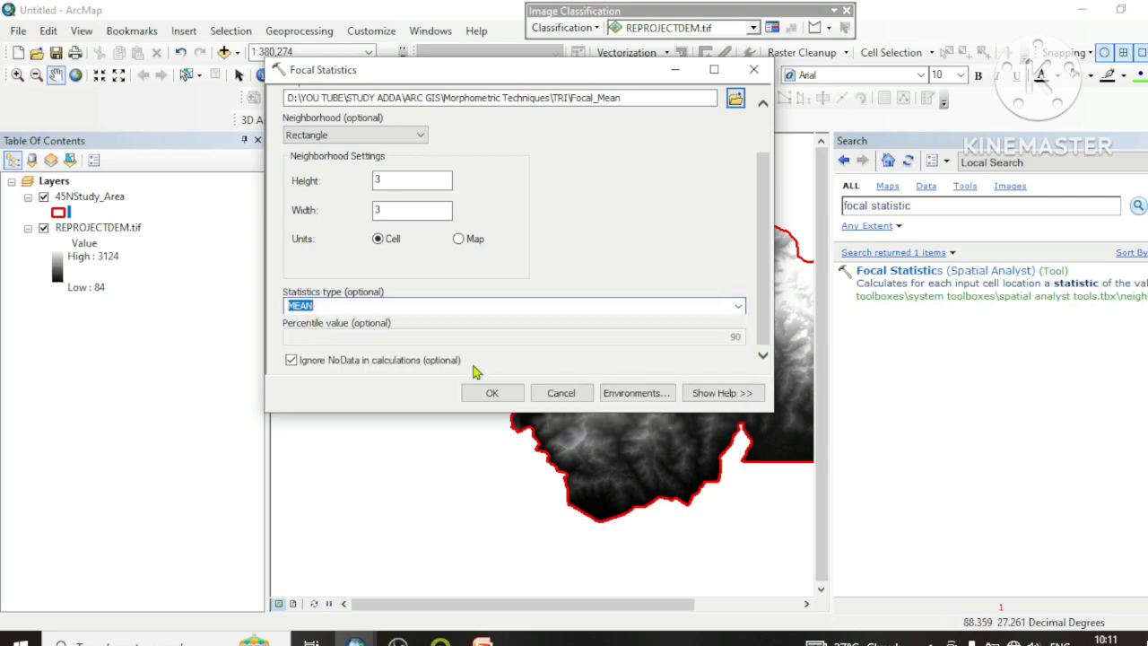
click(520, 396)
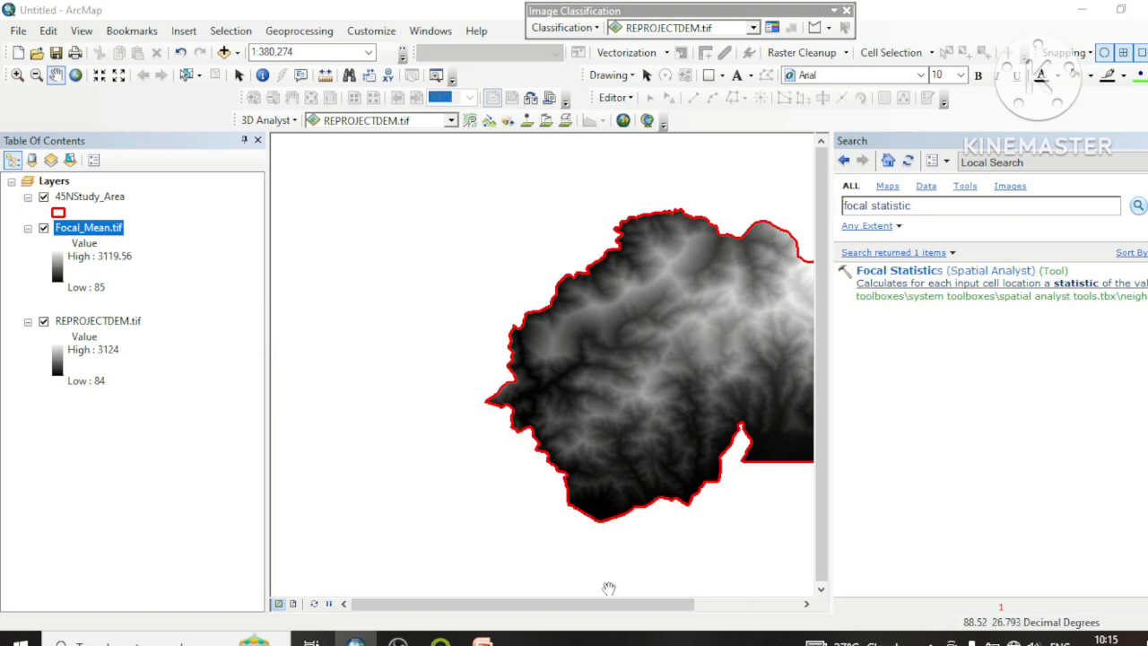
Check the TRI formula in PowerPoint and set up Focal Statistics in ArcMap with input REPROJECTDEM.tif and output Focal_Maximum.tif in the TRI folder
click(483, 642)
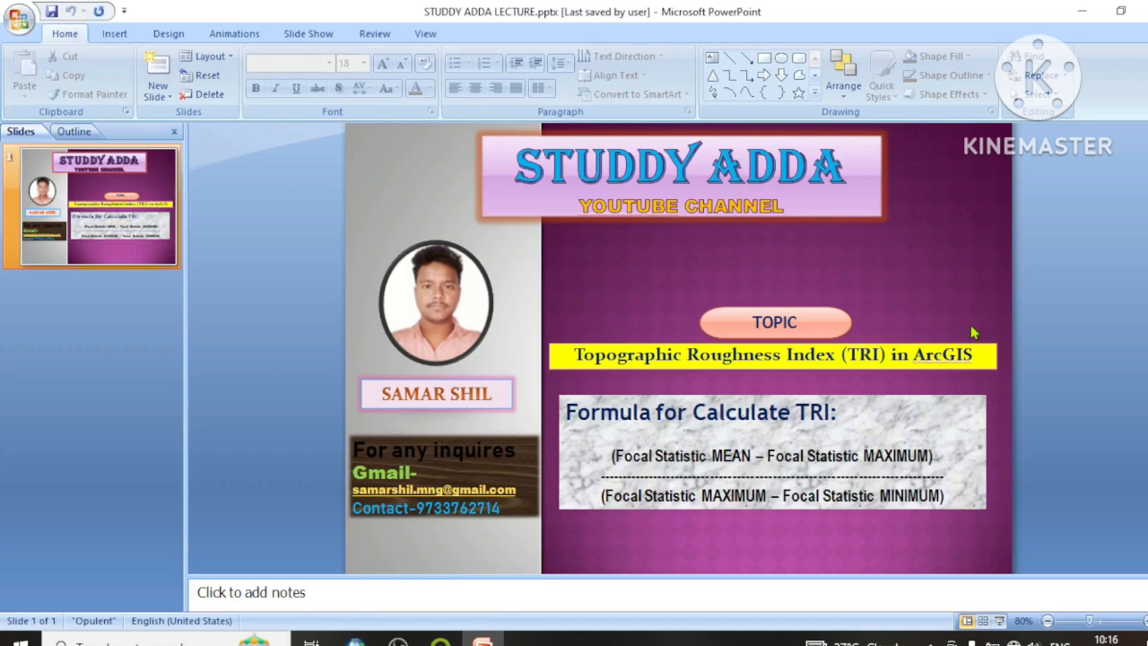
key(alt+Tab)
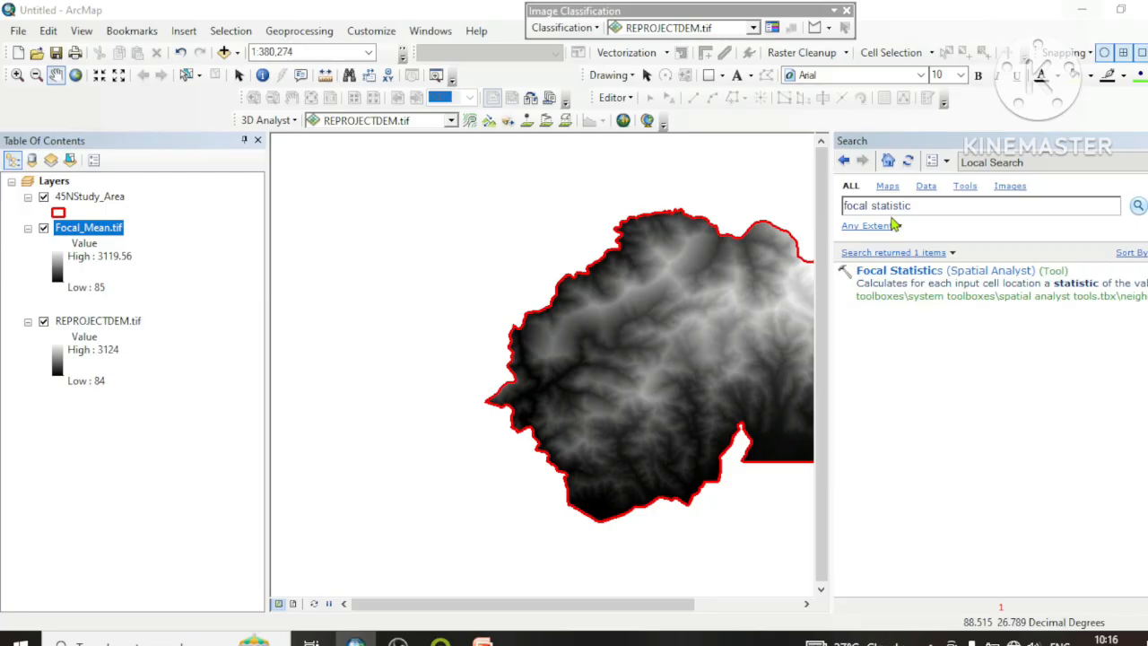
click(897, 271)
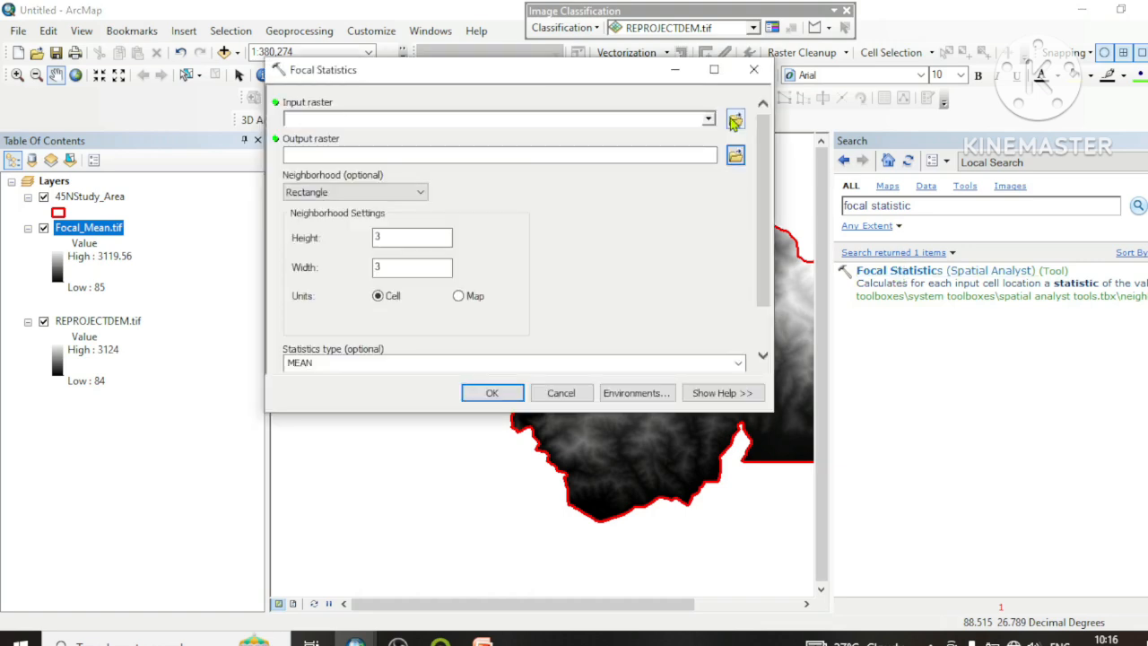
click(709, 119)
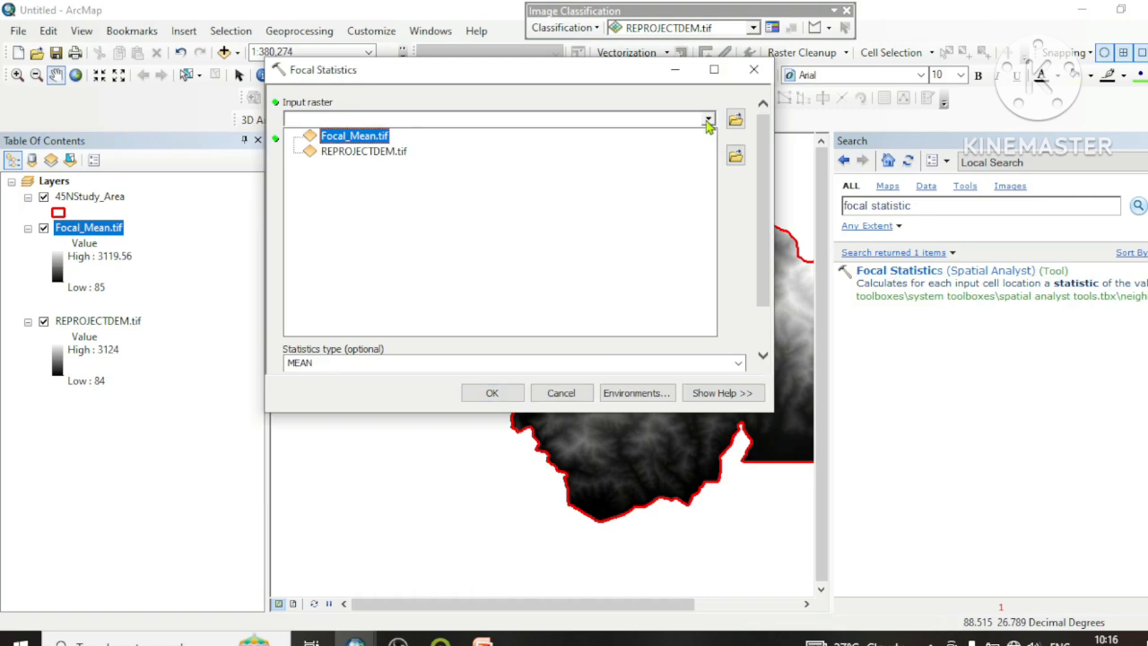
click(417, 137)
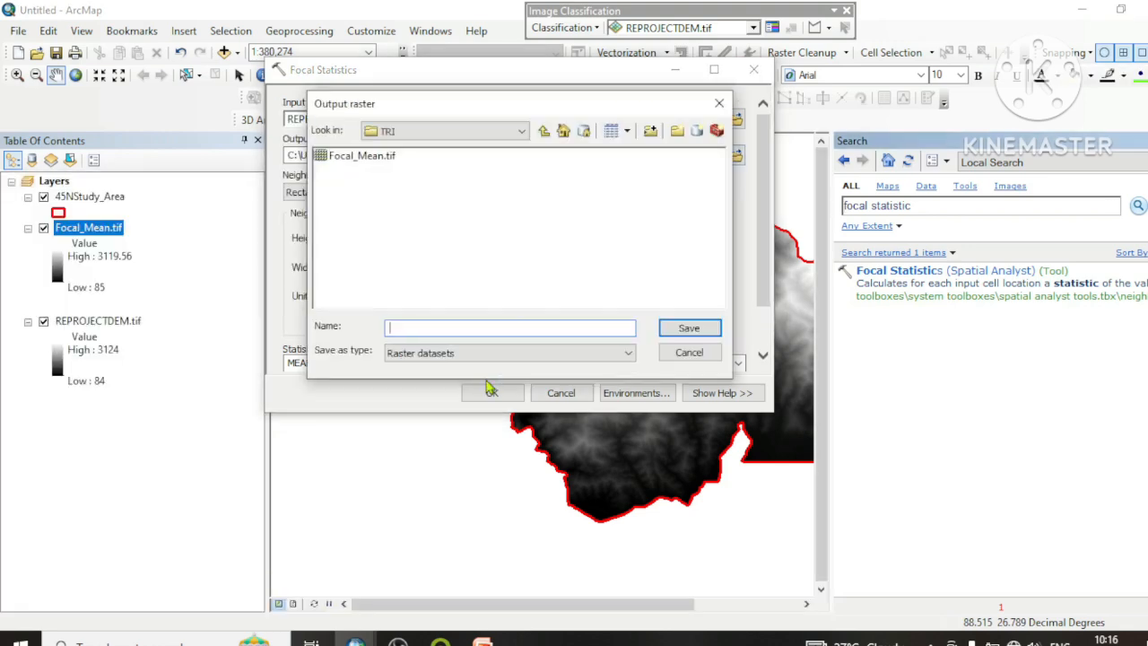
click(516, 327)
text(Focal_Maximum.tif)
click(689, 327)
Choose MAXIMUM as the statistics type and run Focal Statistics
scroll(516, 233, down, 2)
click(456, 306)
click(457, 341)
click(492, 394)
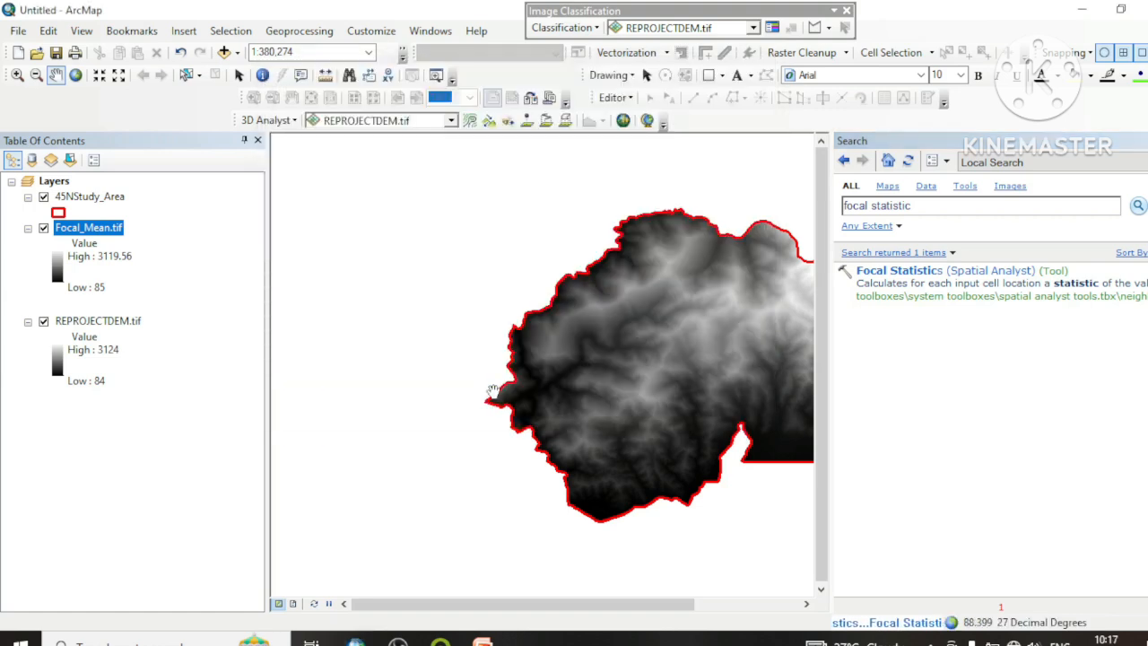
Reopen Focal Statistics with REPROJECTDEM.tif as input raster and Focal_Minimum.tif in the TRI folder as output raster
click(887, 269)
click(678, 118)
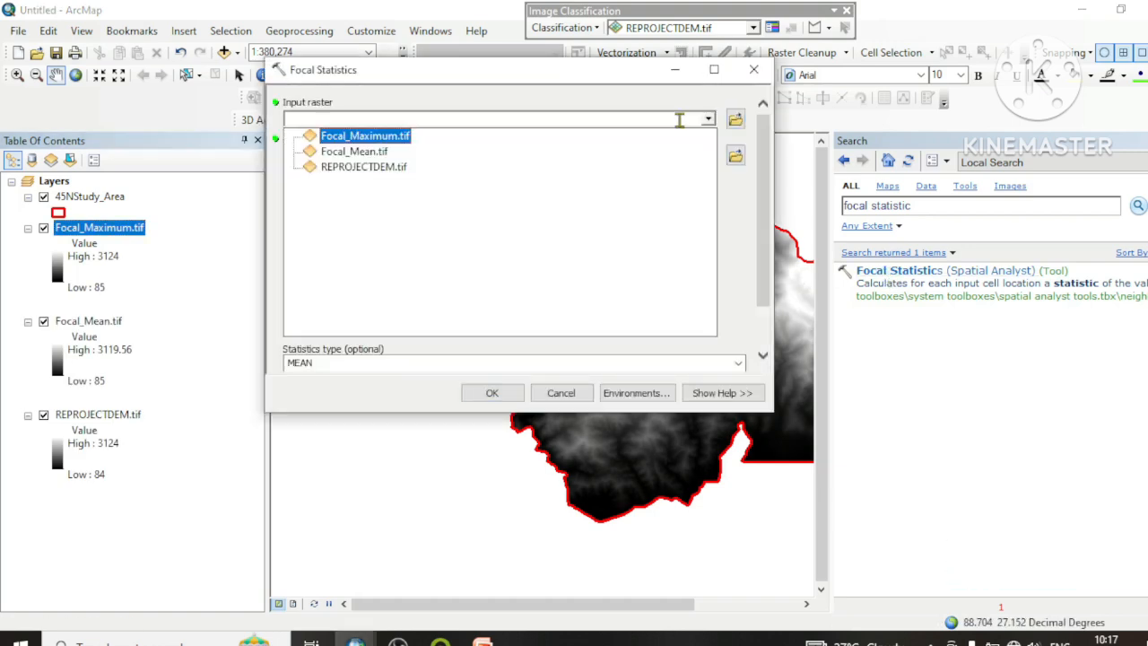
click(387, 167)
click(735, 156)
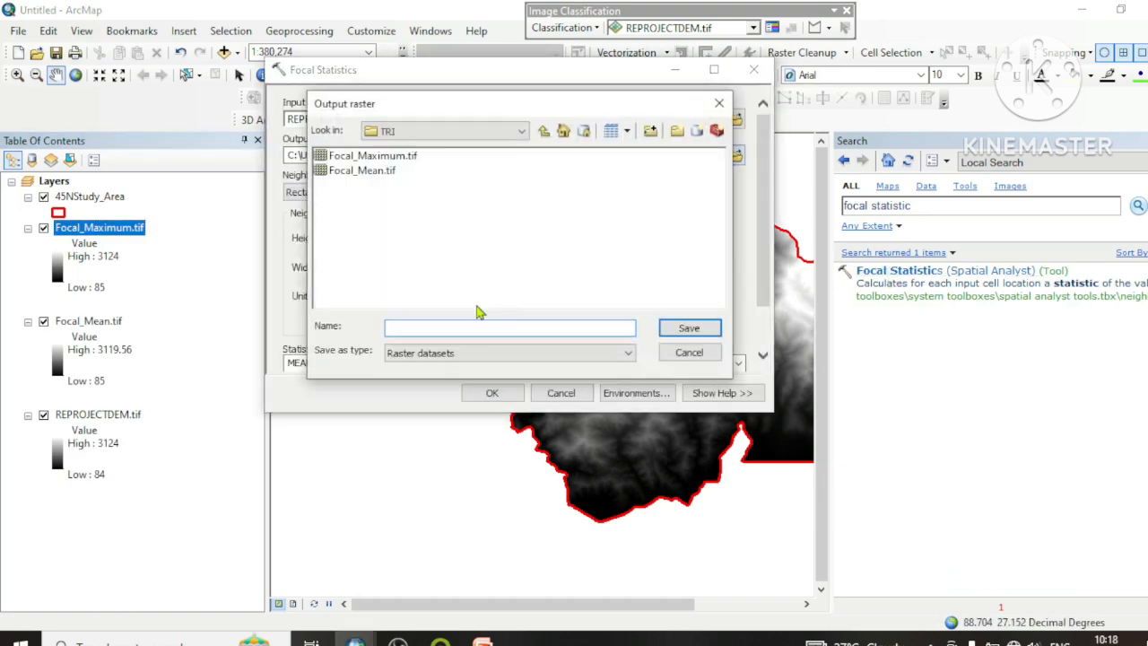
text(Focal_Minimum.tif)
click(688, 328)
Choose MINIMUM as the statistics type and run Focal Statistics
scroll(737, 309, down, 1)
click(737, 306)
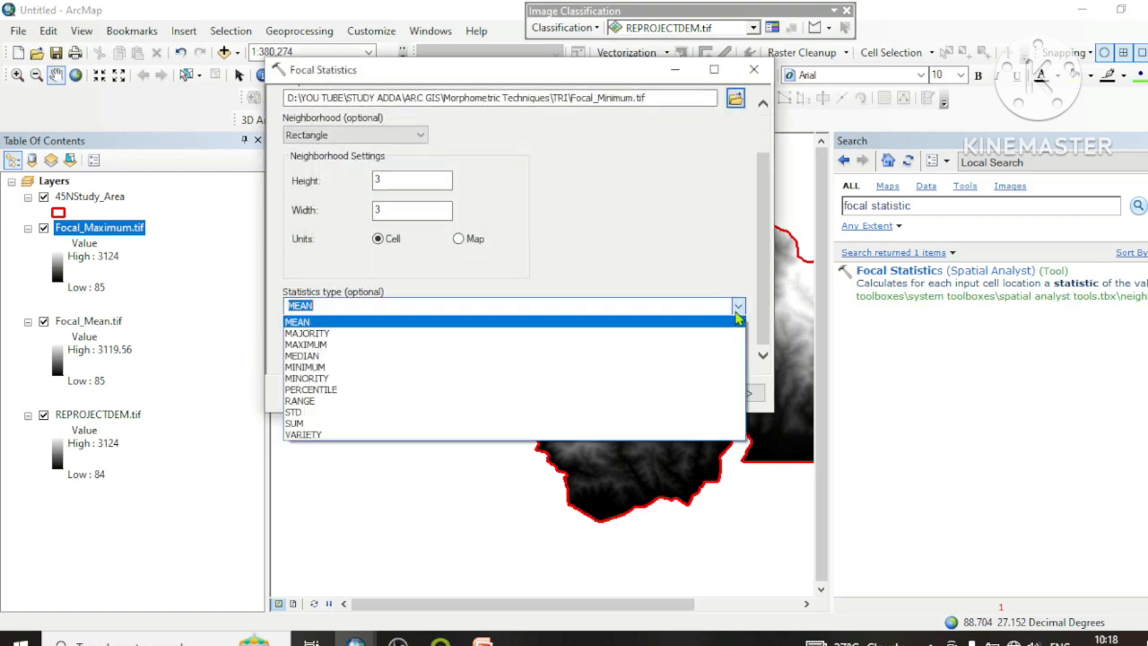
click(305, 367)
click(492, 394)
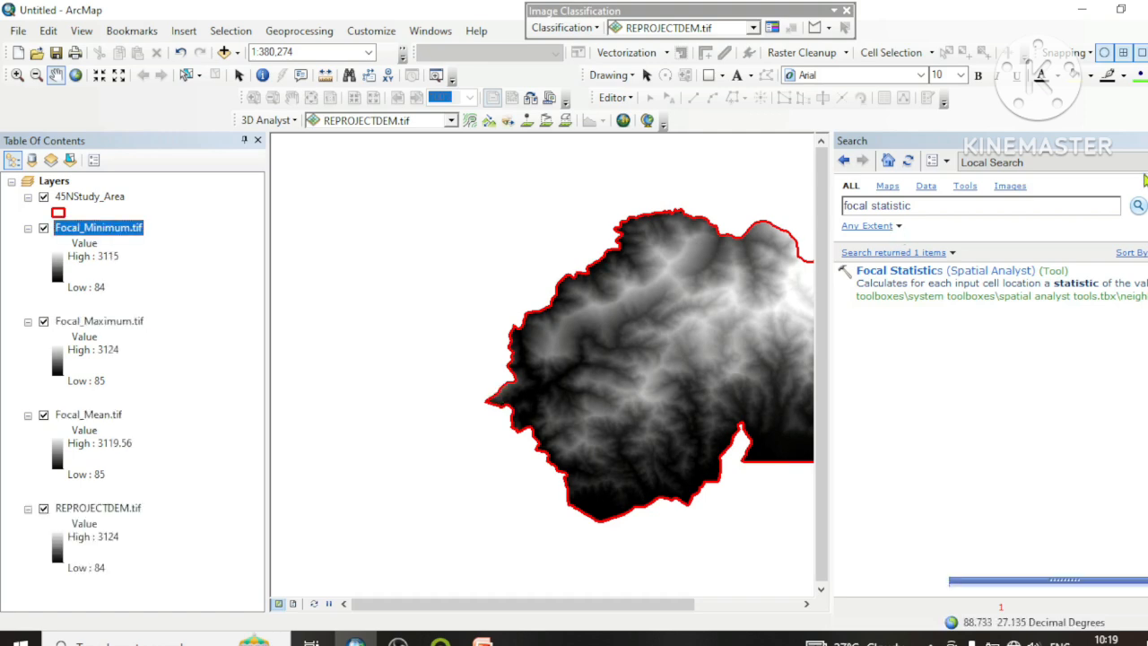
Close the tool search and open the Raster Calculator from the Spatial Analyst Map Algebra toolset in ArcToolbox
click(1147, 141)
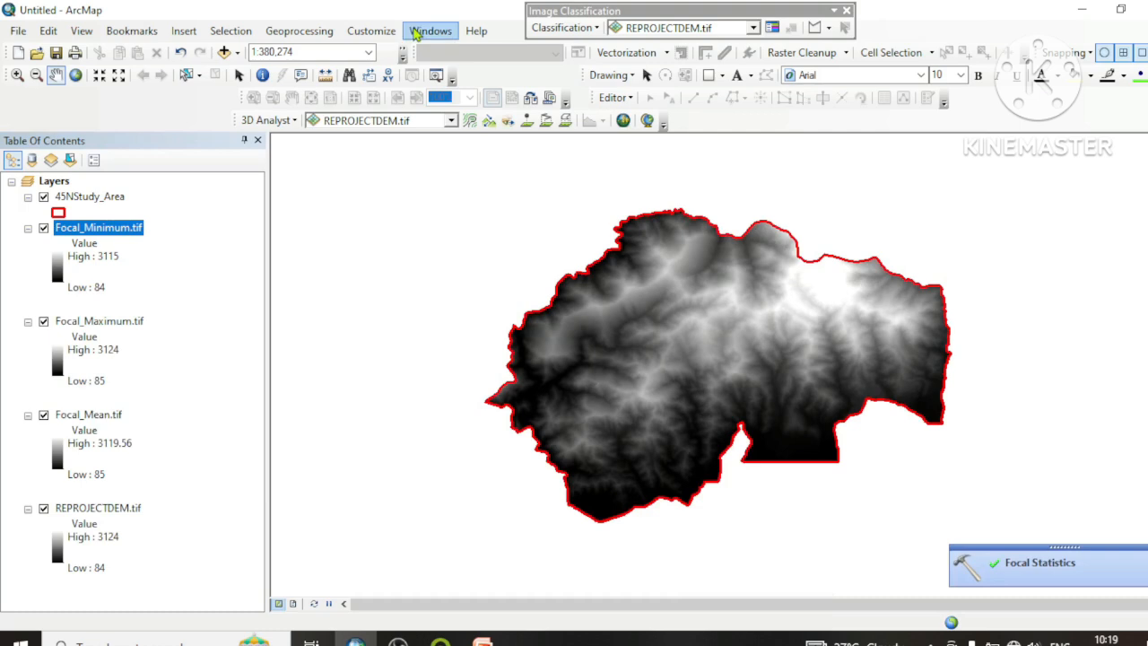
click(301, 32)
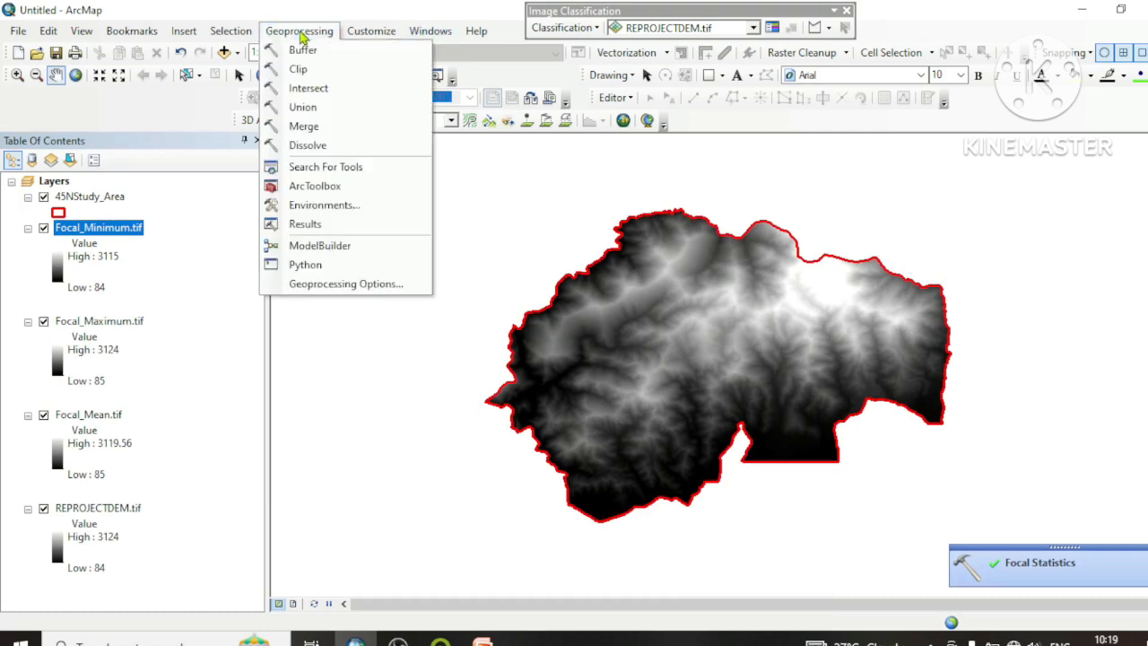
click(315, 187)
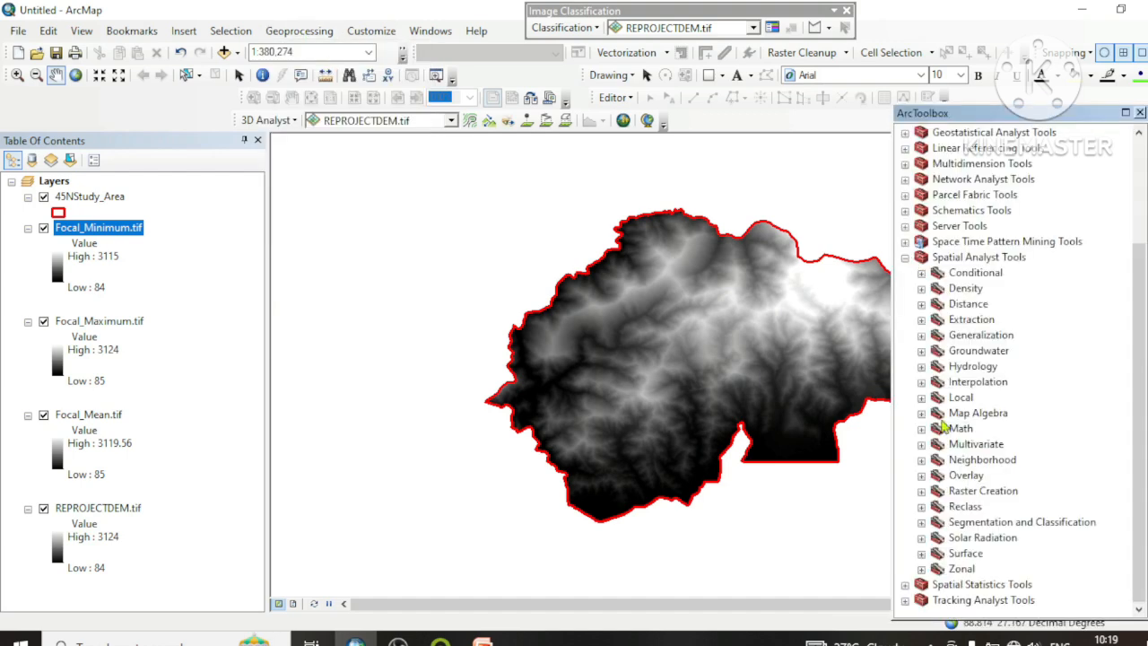
click(921, 413)
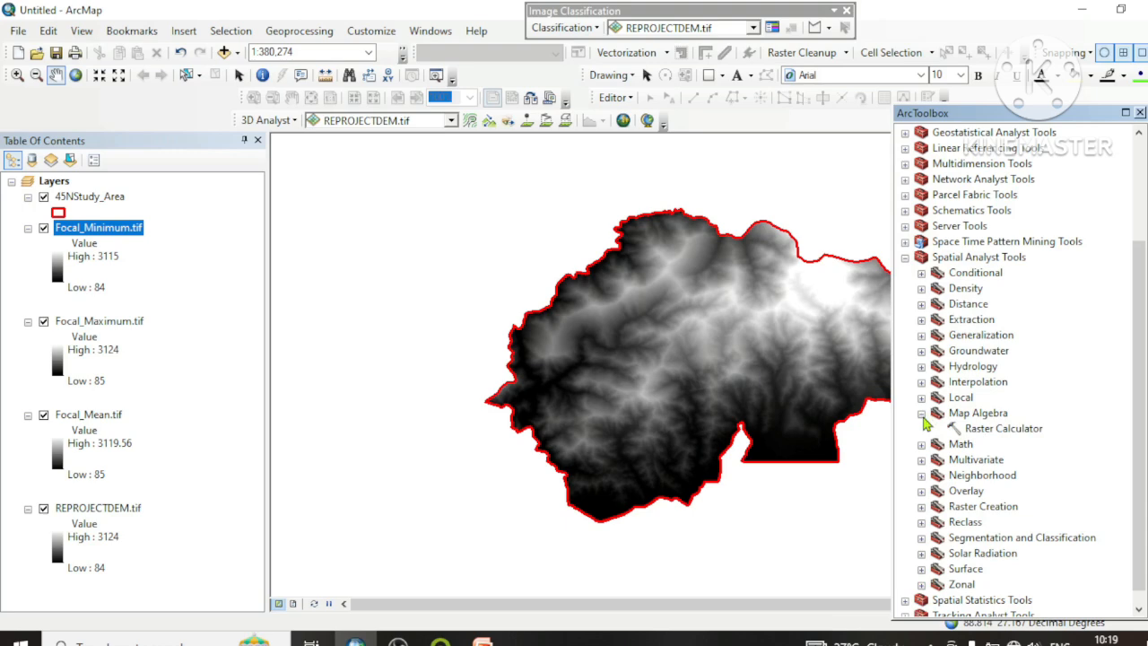
double_click(984, 430)
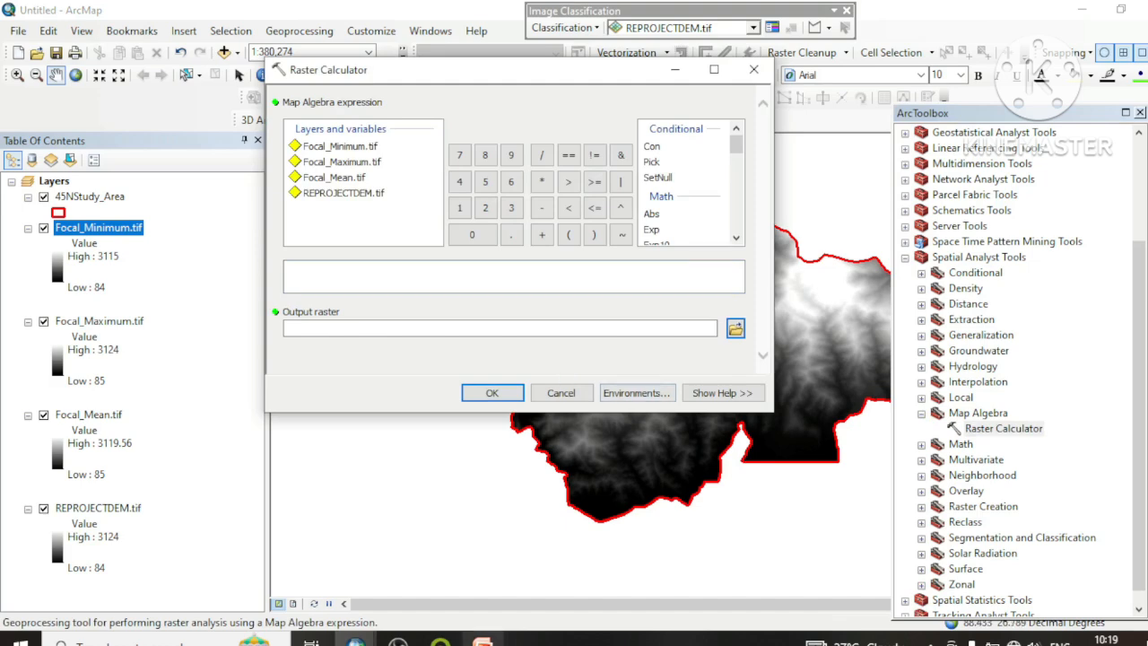
Switch to PowerPoint to read the numerator and denominator of the TRI formula, and minimize it
click(482, 642)
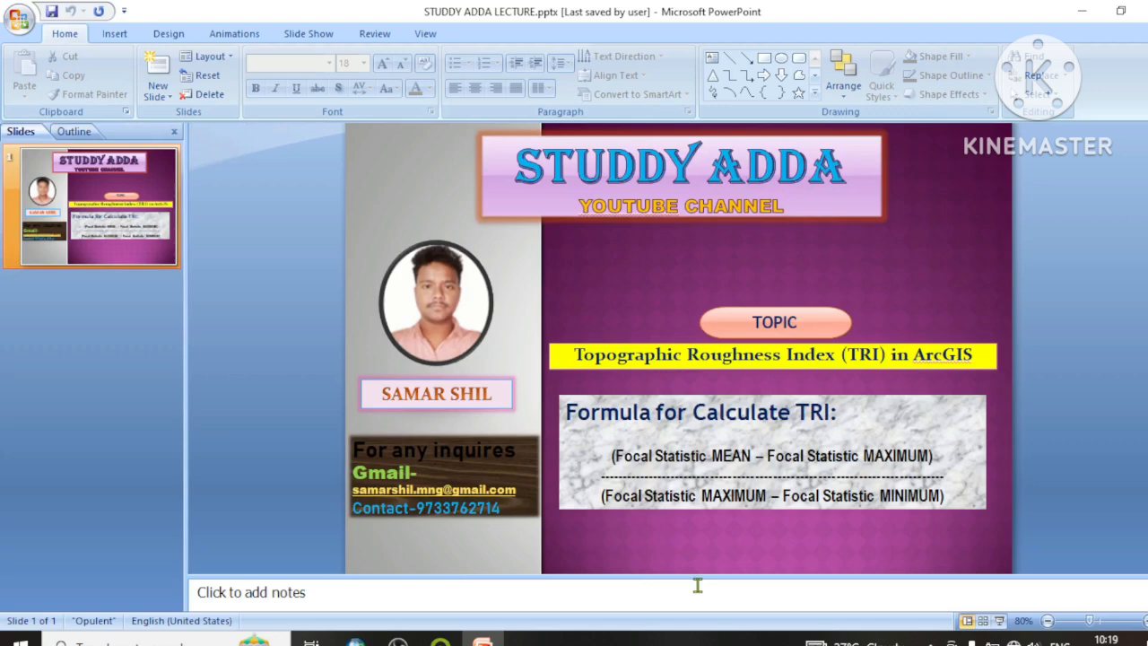
click(870, 484)
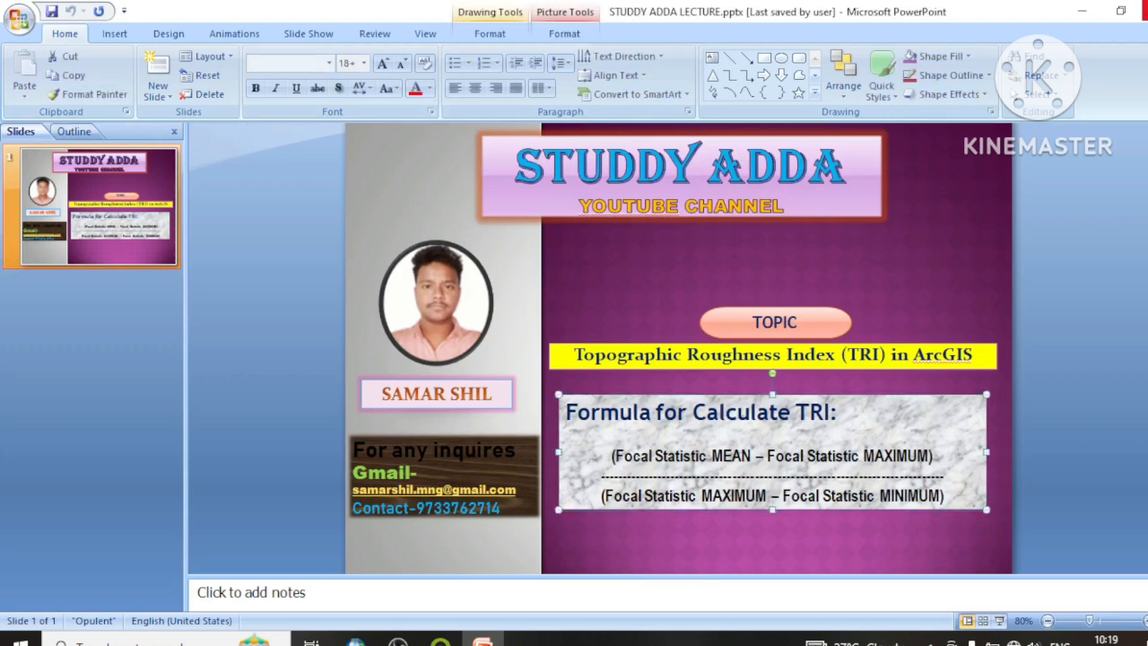
click(1091, 11)
Enter the TRI numerator in the Raster Calculator expression as Focal_Mean.tif minus Focal_Maximum.tif in parentheses
click(568, 234)
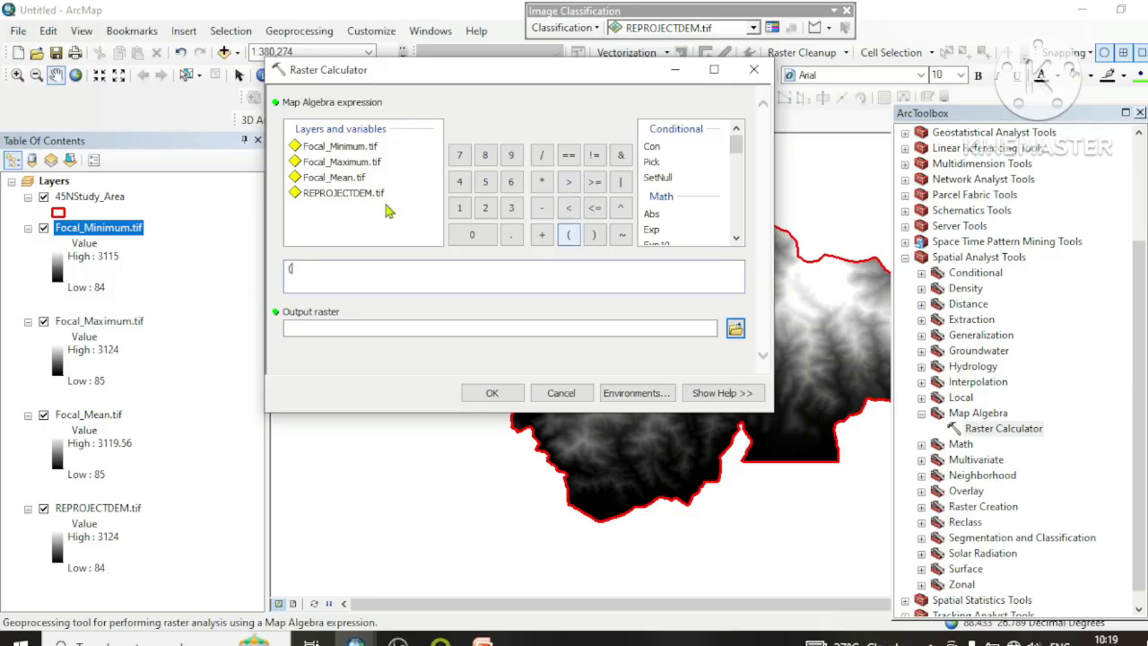
double_click(333, 178)
text(-)
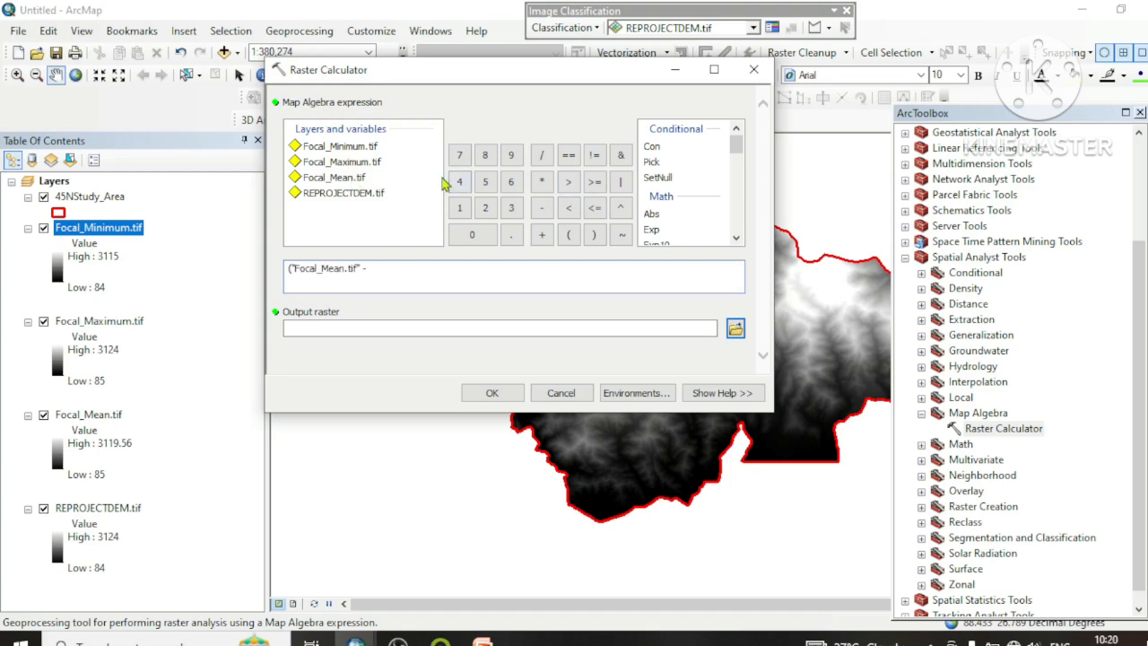
double_click(360, 163)
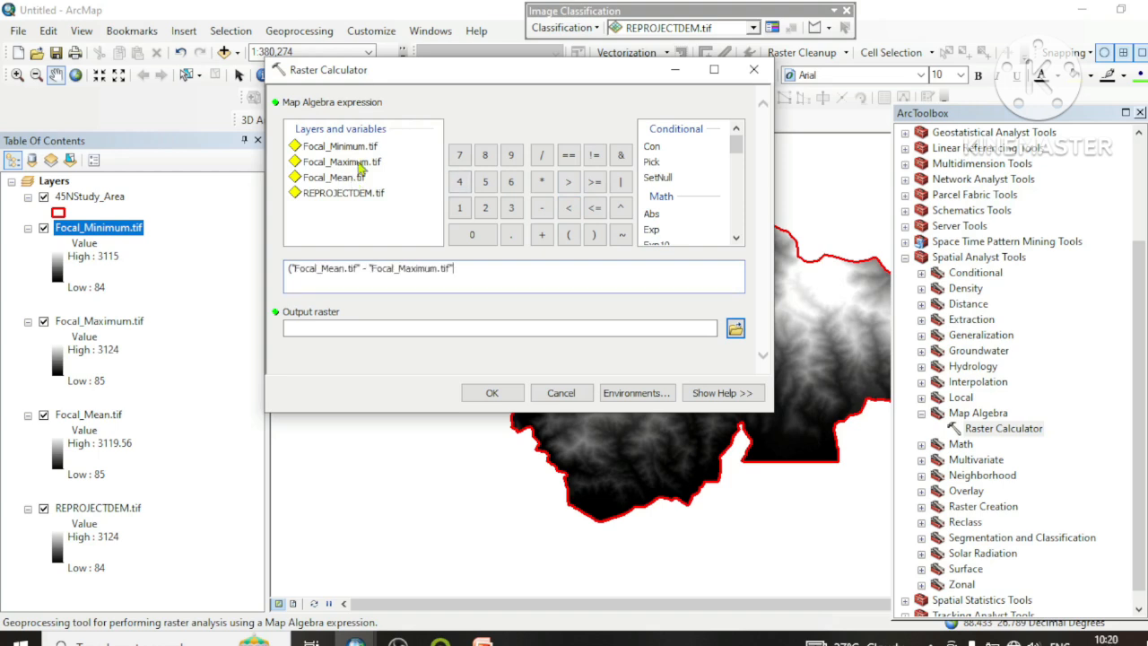
click(593, 235)
Complete the TRI expression by dividing the numerator by Focal_Maximum.tif minus Focal_Minimum.tif in parentheses
text(/)
click(569, 235)
double_click(367, 164)
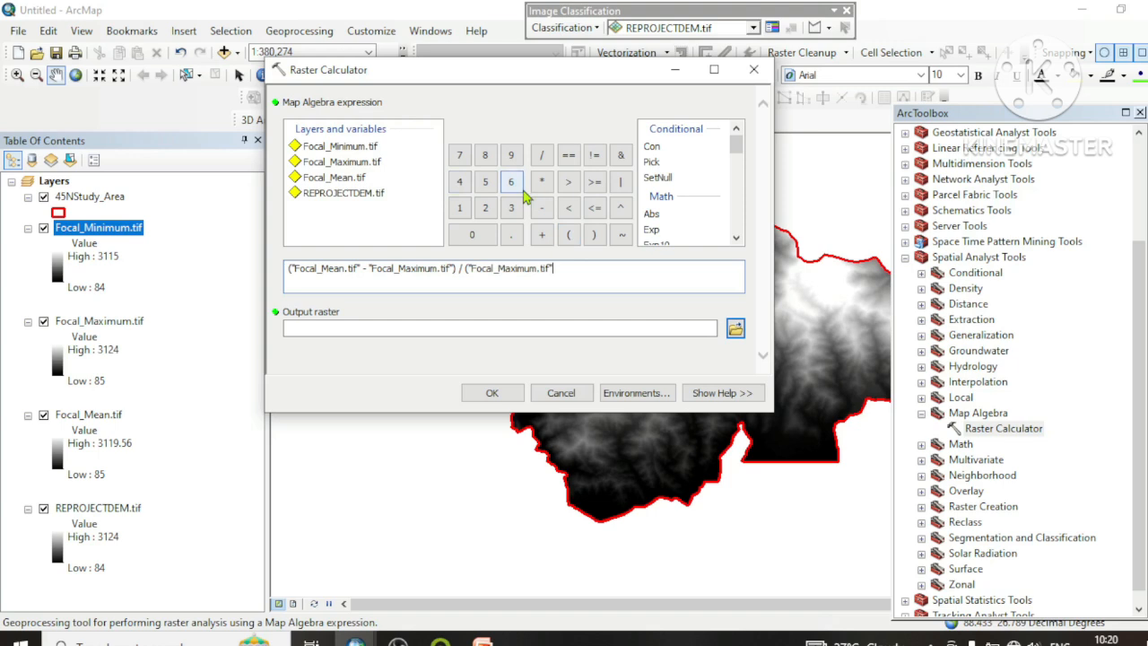
click(542, 207)
double_click(340, 145)
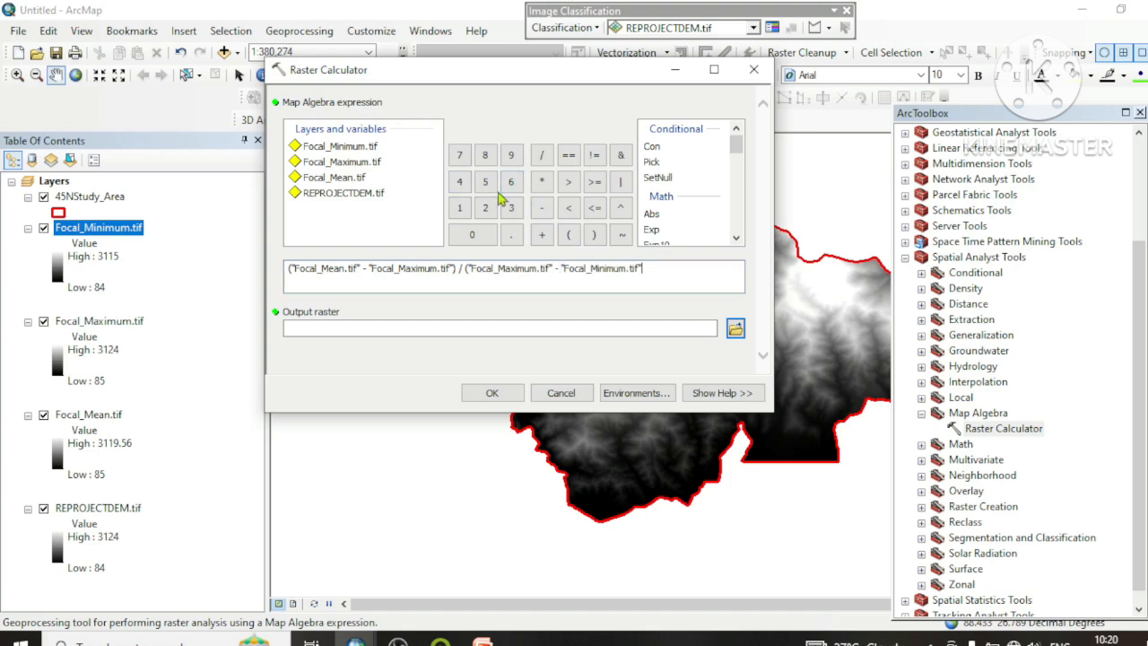
click(594, 234)
Set the output raster to TRI.tif in the TRI folder and run the Raster Calculator
mouse_move(483, 642)
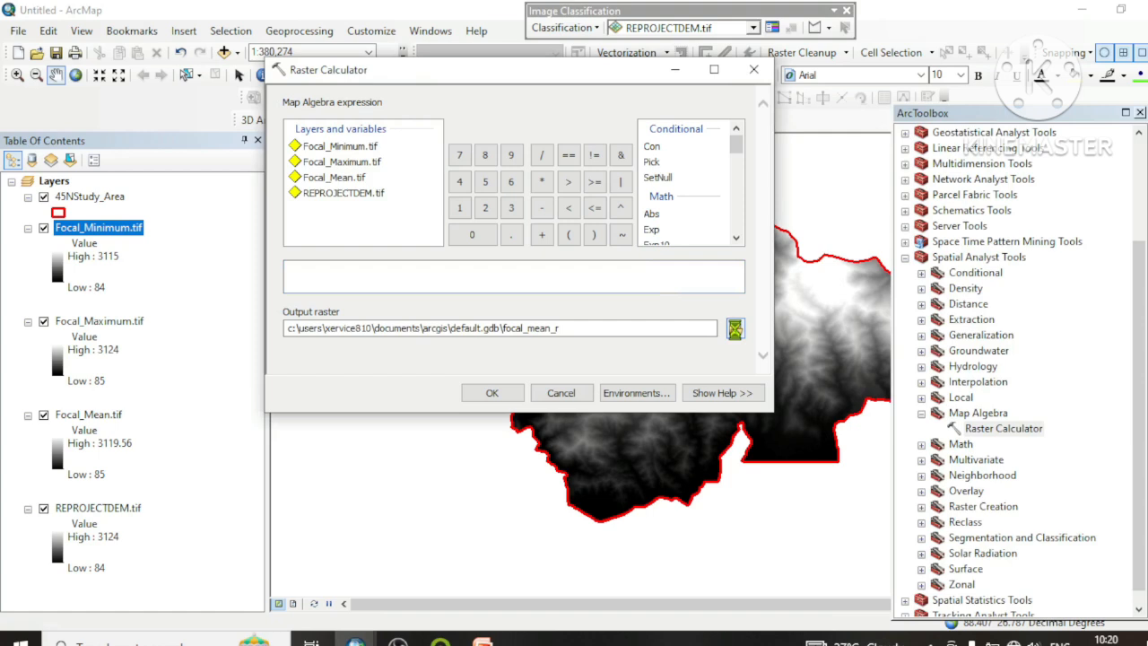
click(734, 328)
text(TRI.)
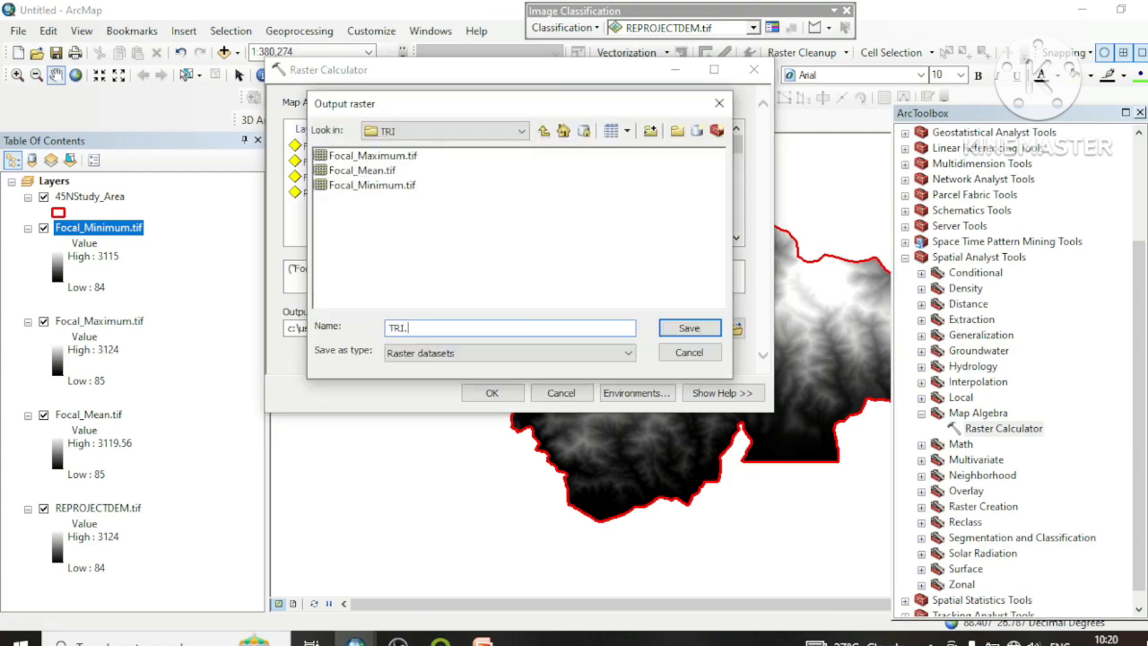
text(tif)
click(687, 330)
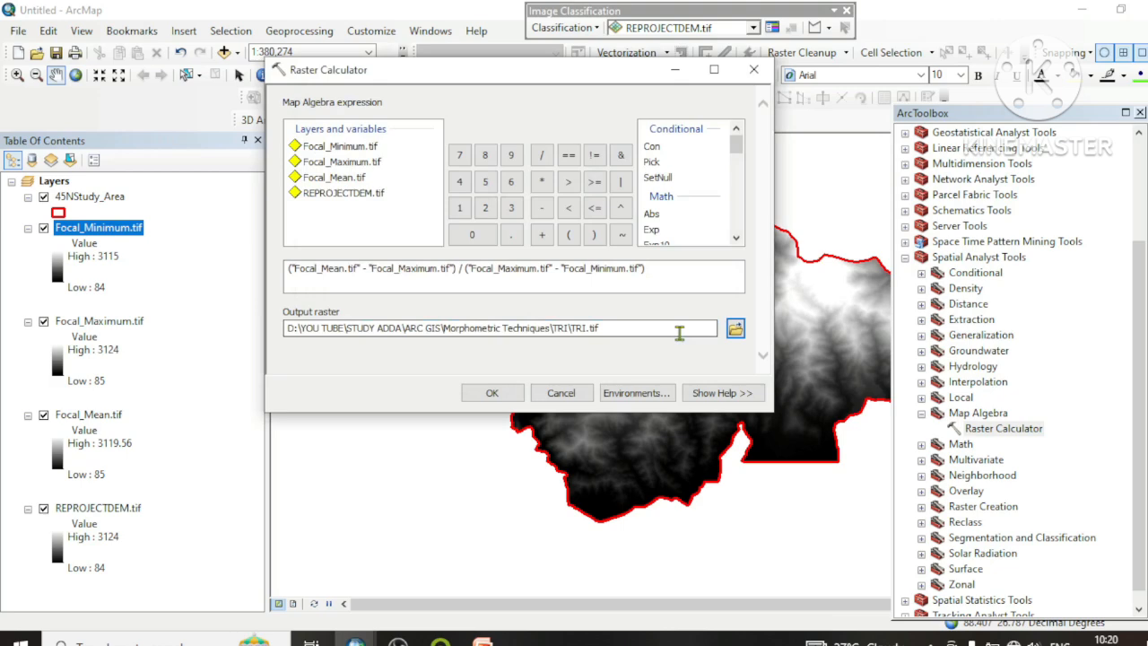
click(491, 393)
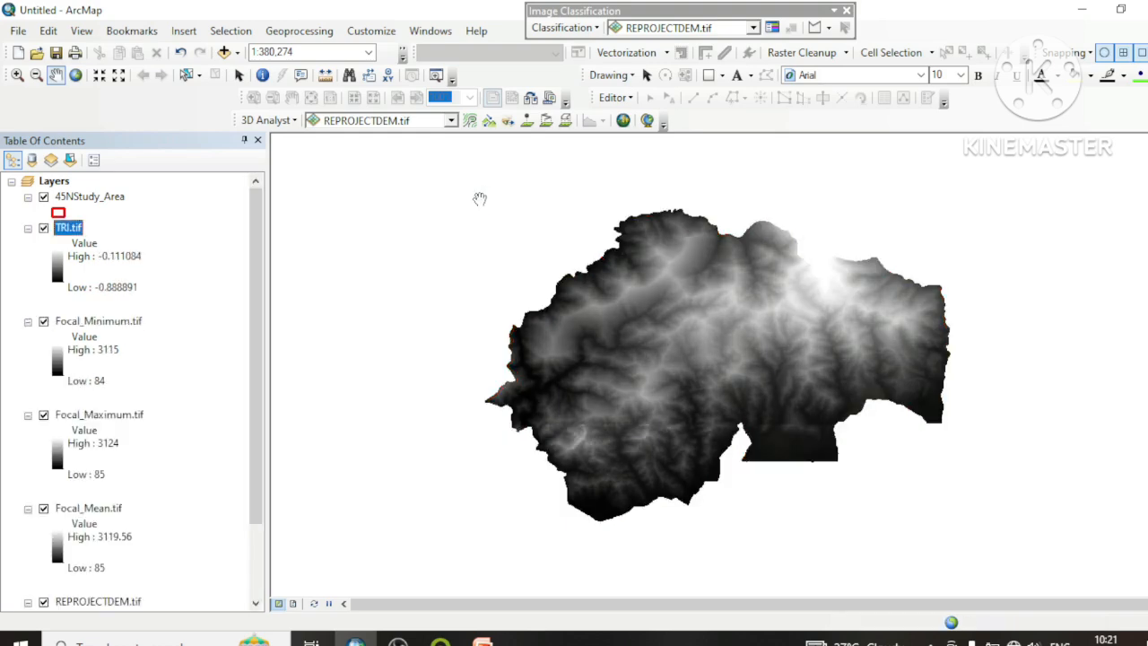
Collapse the legends of Focal_Minimum, Focal_Maximum, Focal_Mean and REPROJECTDEM and turn those four layers off
click(27, 322)
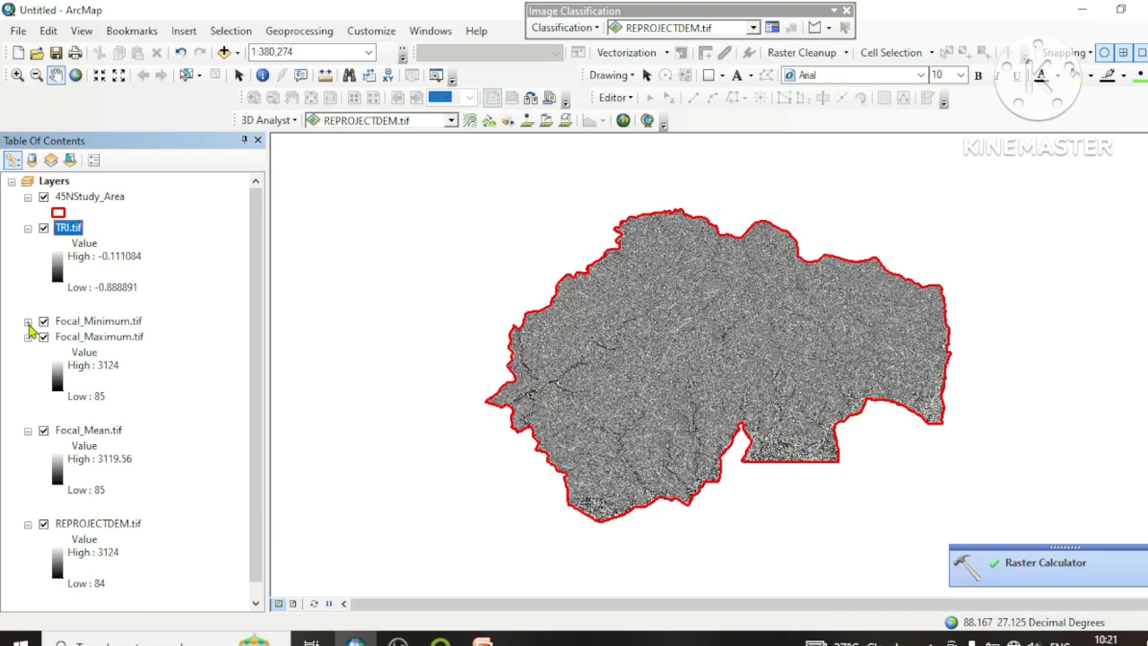
click(27, 337)
click(28, 352)
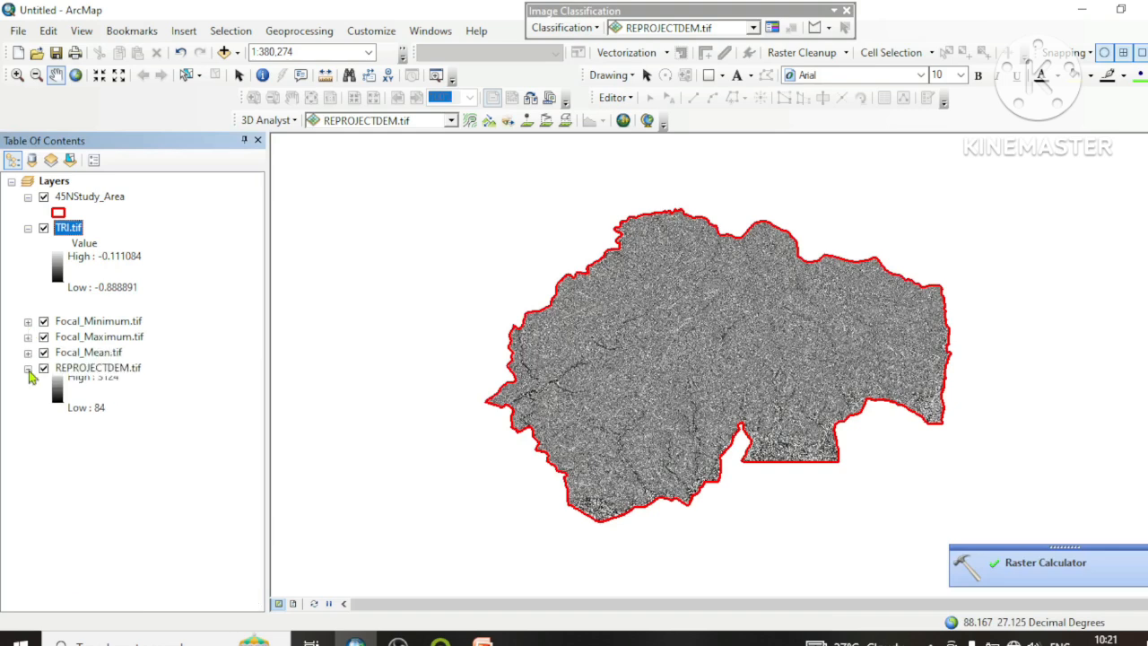
click(28, 368)
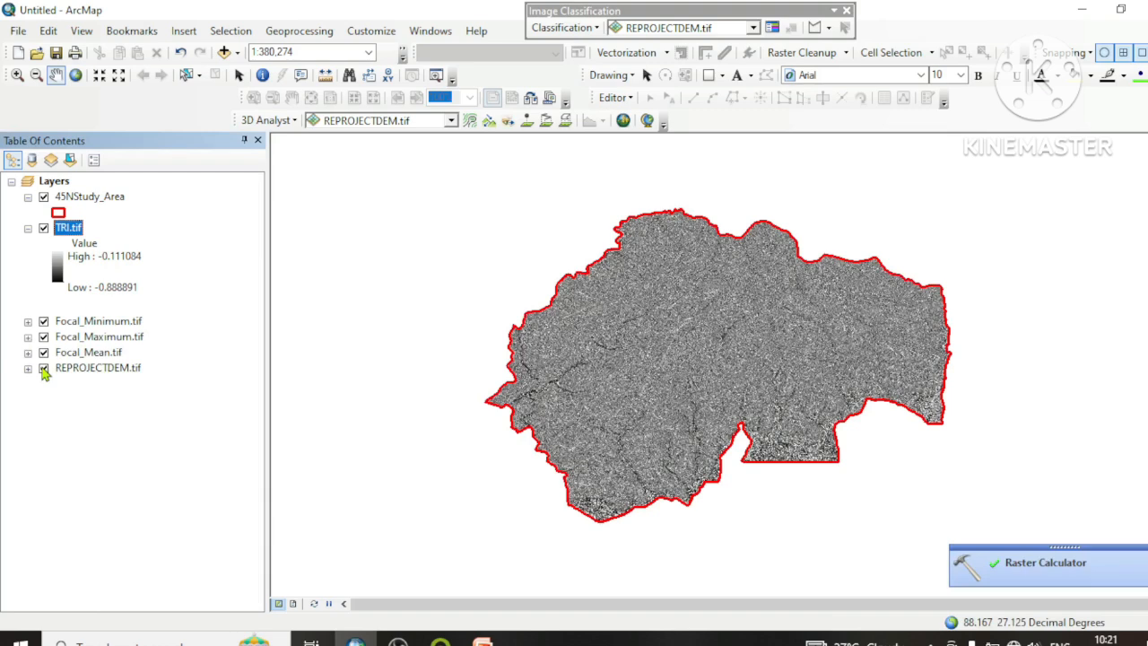
click(43, 368)
click(43, 352)
click(43, 336)
click(43, 320)
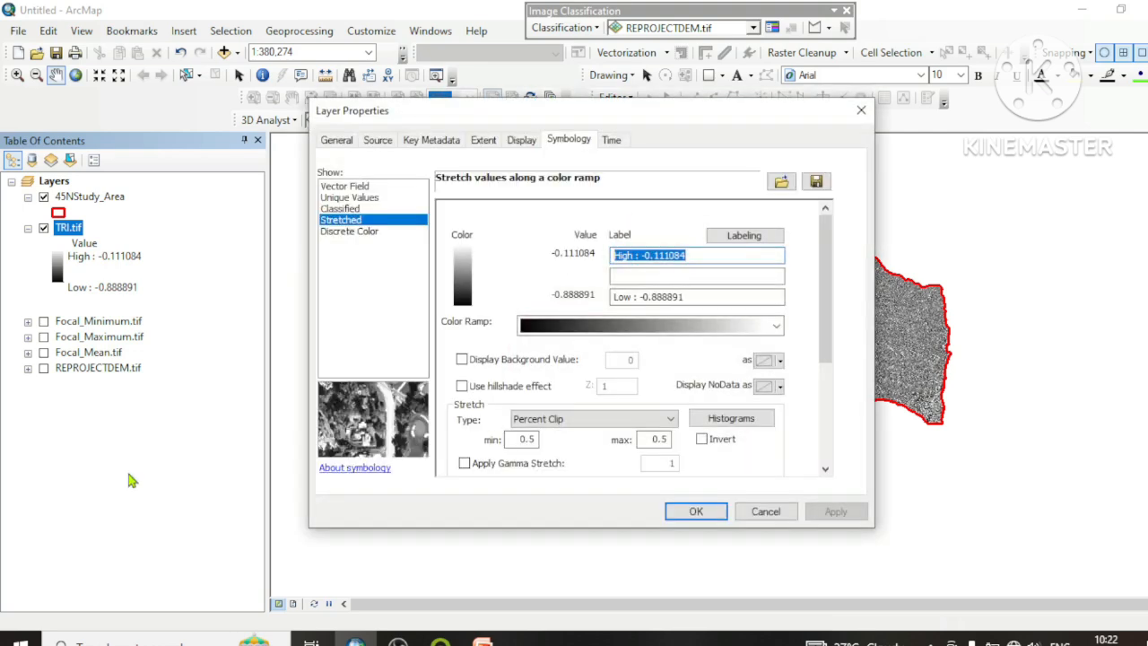
Symbolize TRI.tif as Classified with the green-yellow-red color ramp and the hillshade effect, and apply it
click(327, 208)
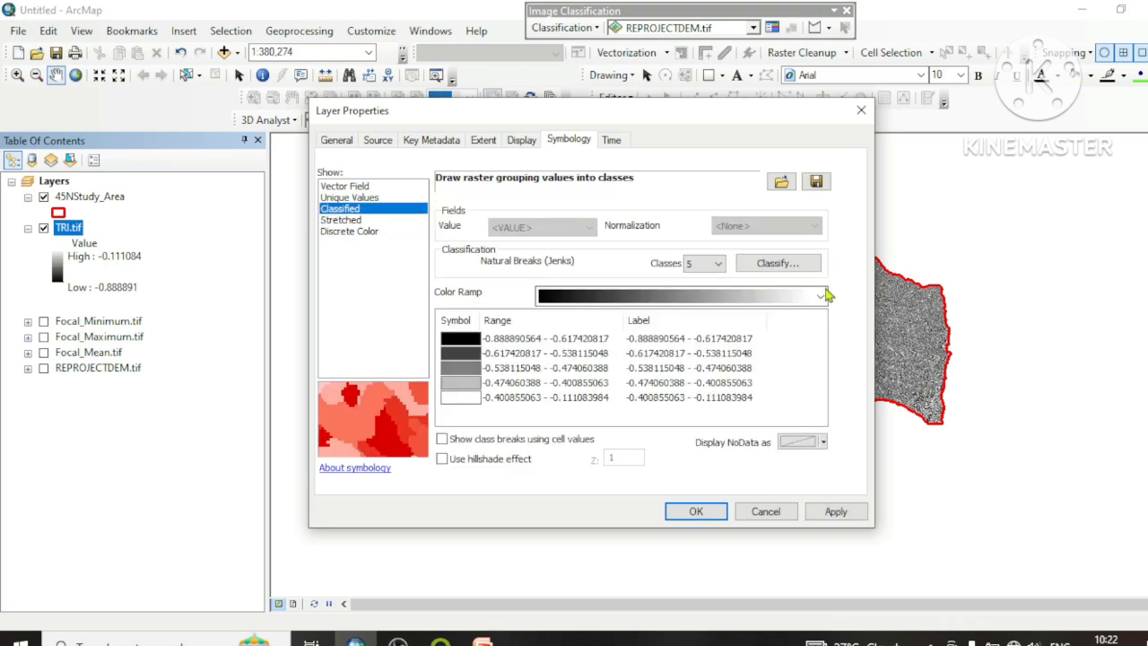
click(823, 294)
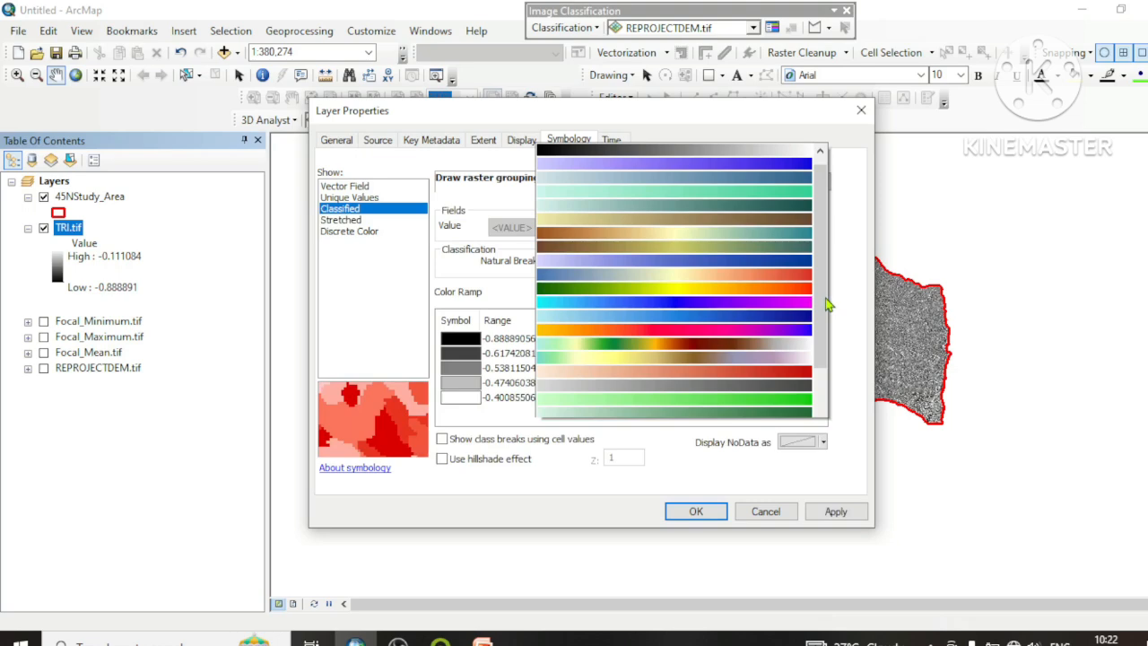
click(825, 296)
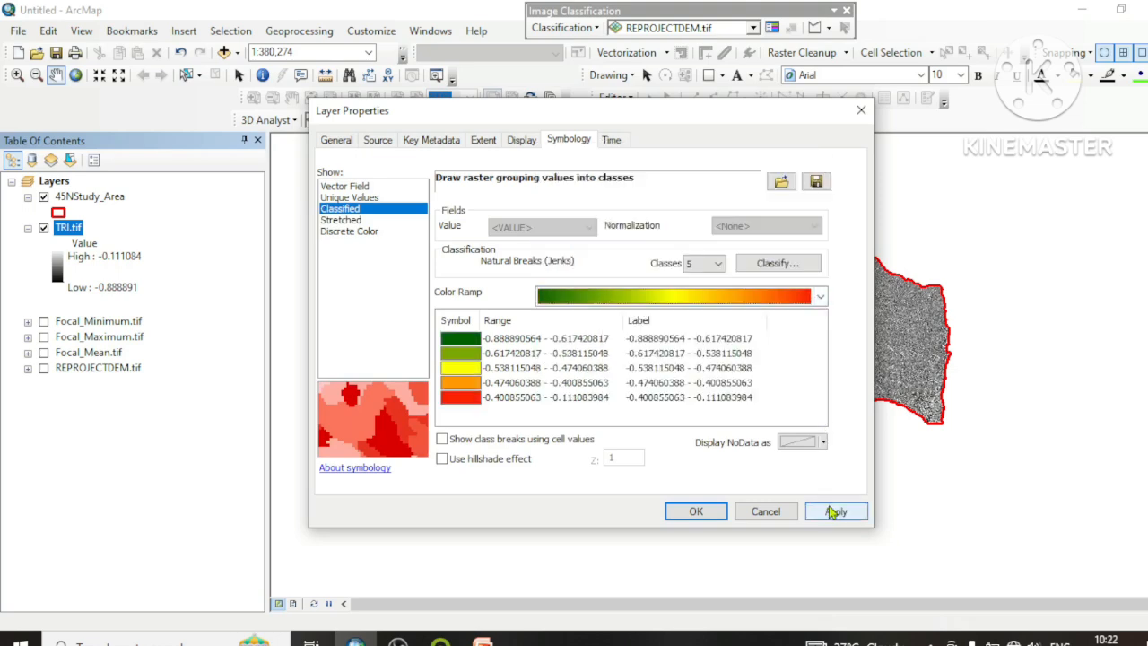
click(834, 511)
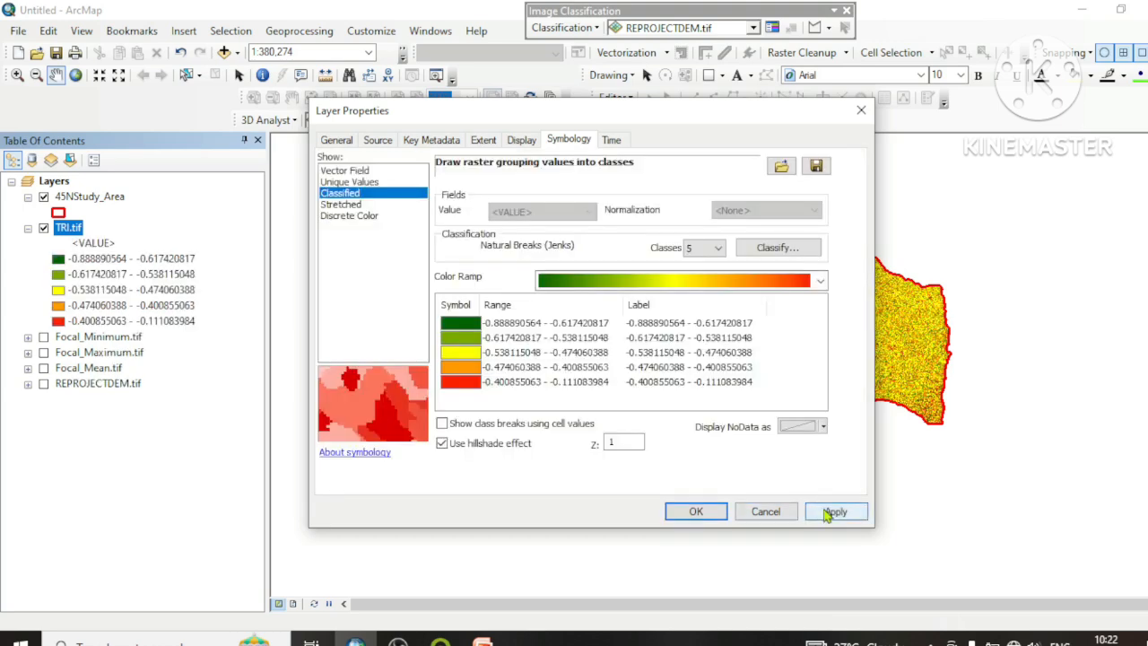
click(834, 511)
Format the TRI.tif class labels to 2 decimal places, then apply the symbology and close the layer properties
drag(448, 110, 321, 46)
right_click(579, 243)
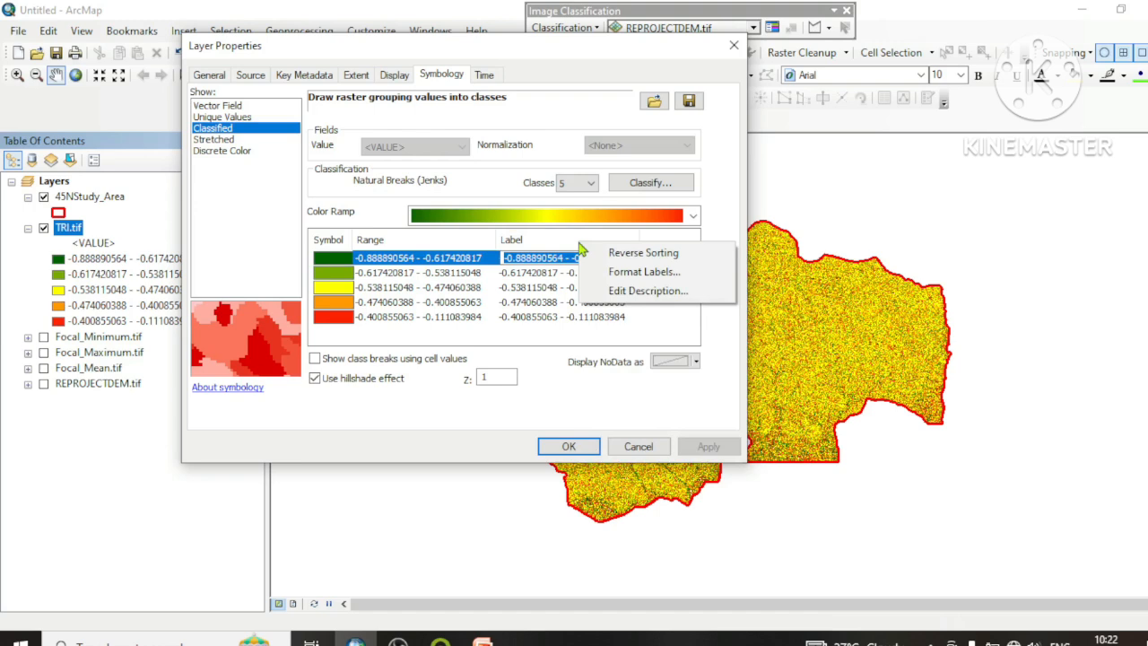
click(642, 271)
click(446, 155)
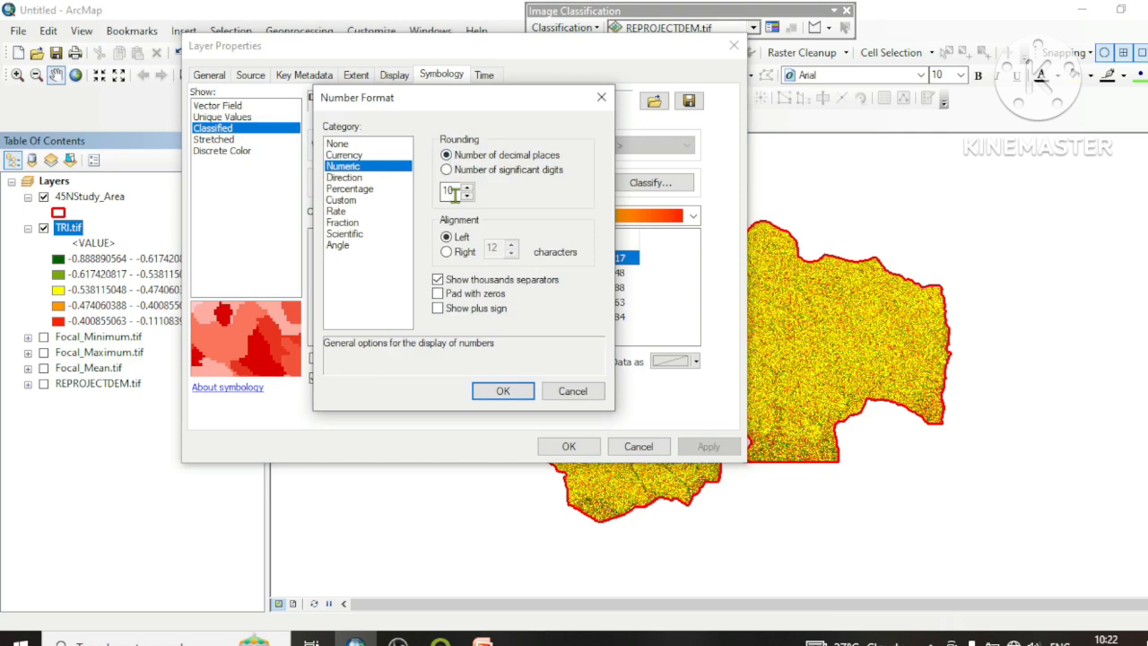
double_click(450, 191)
text(2)
click(503, 393)
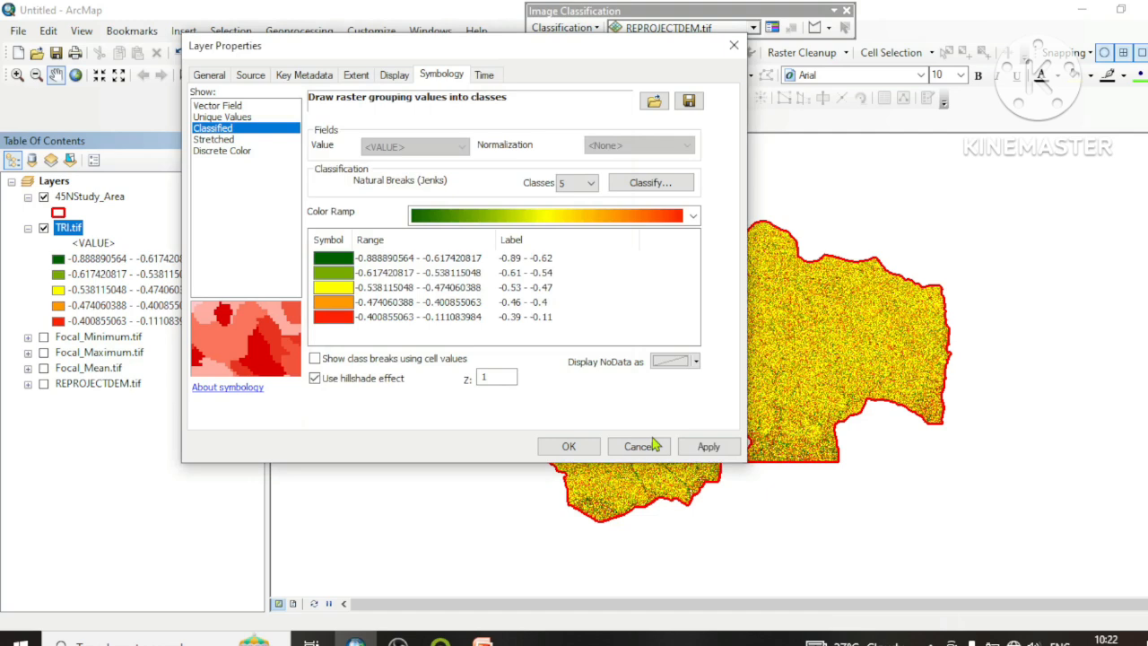
click(681, 450)
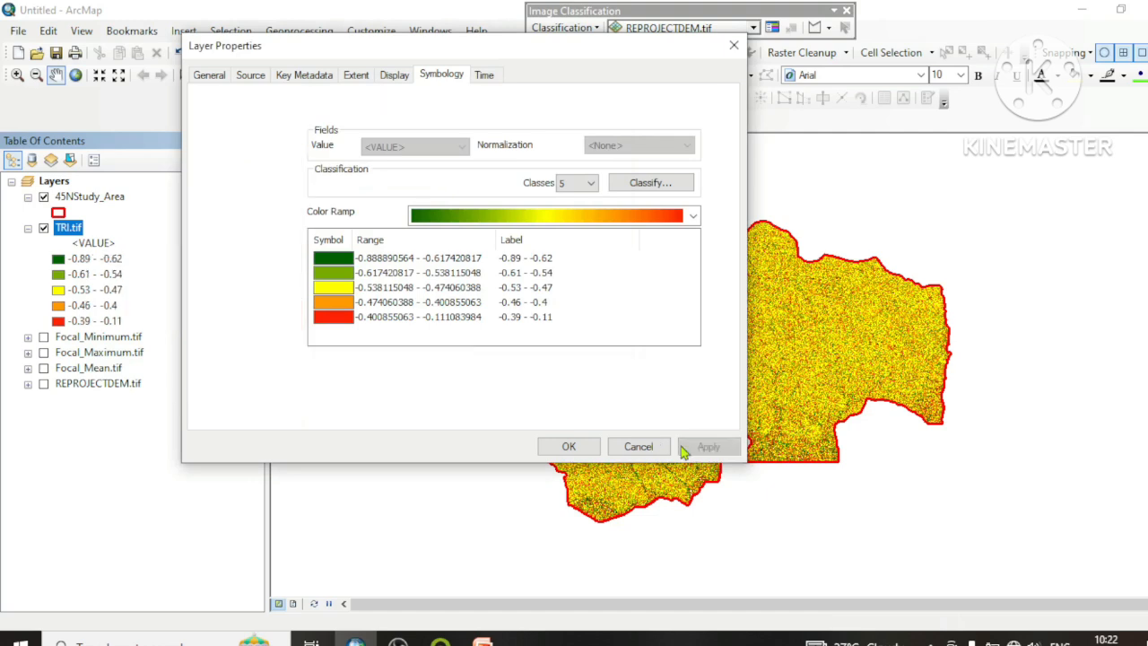
click(577, 451)
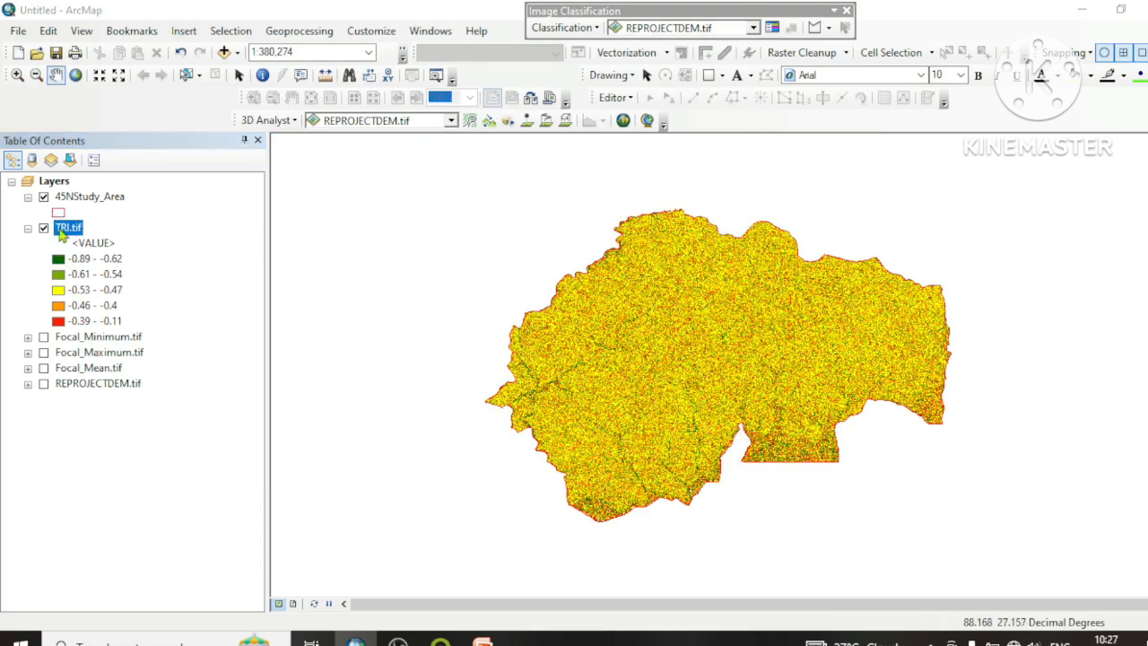
Reopen the TRI.tif symbology and relabel the first, dark green class as Level
right_click(67, 230)
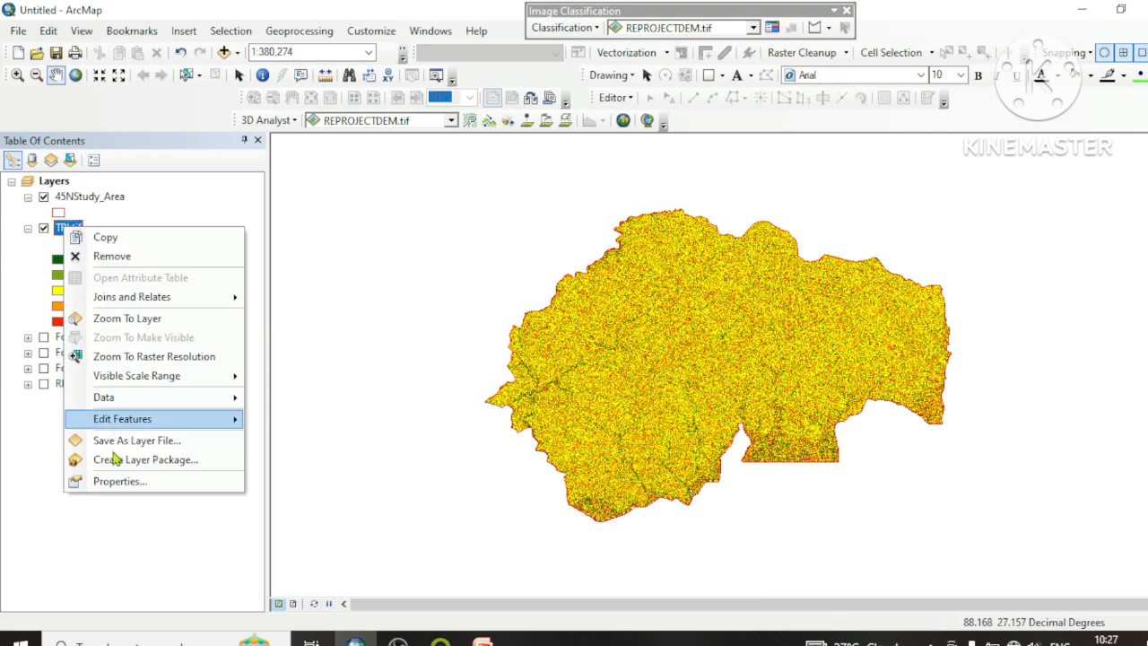
click(117, 482)
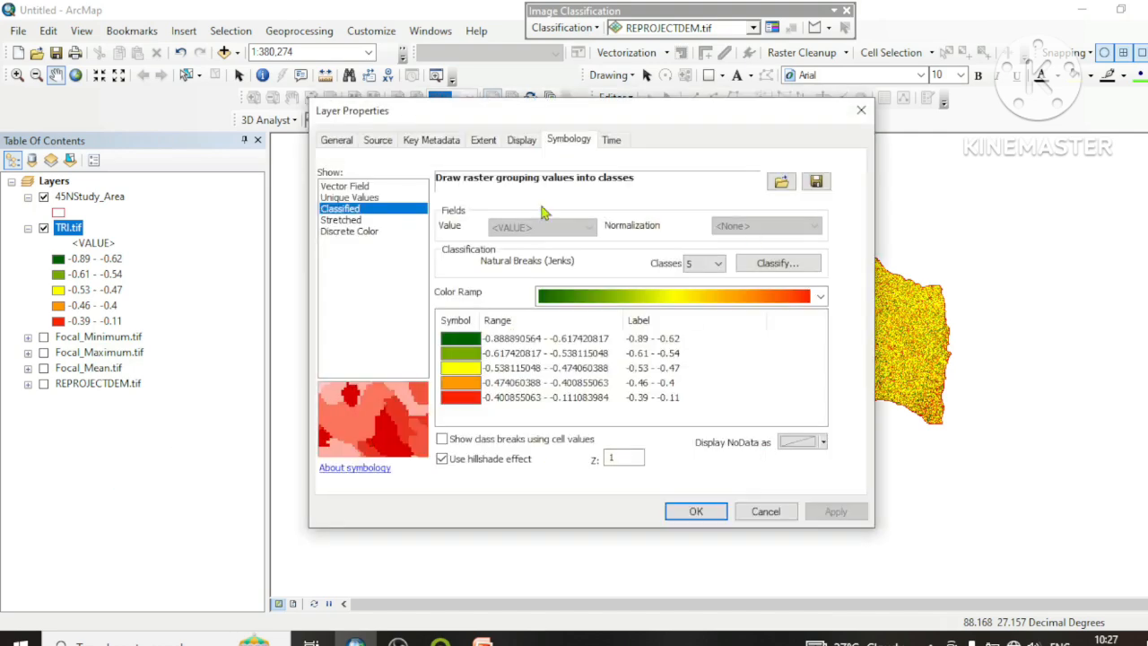
click(676, 344)
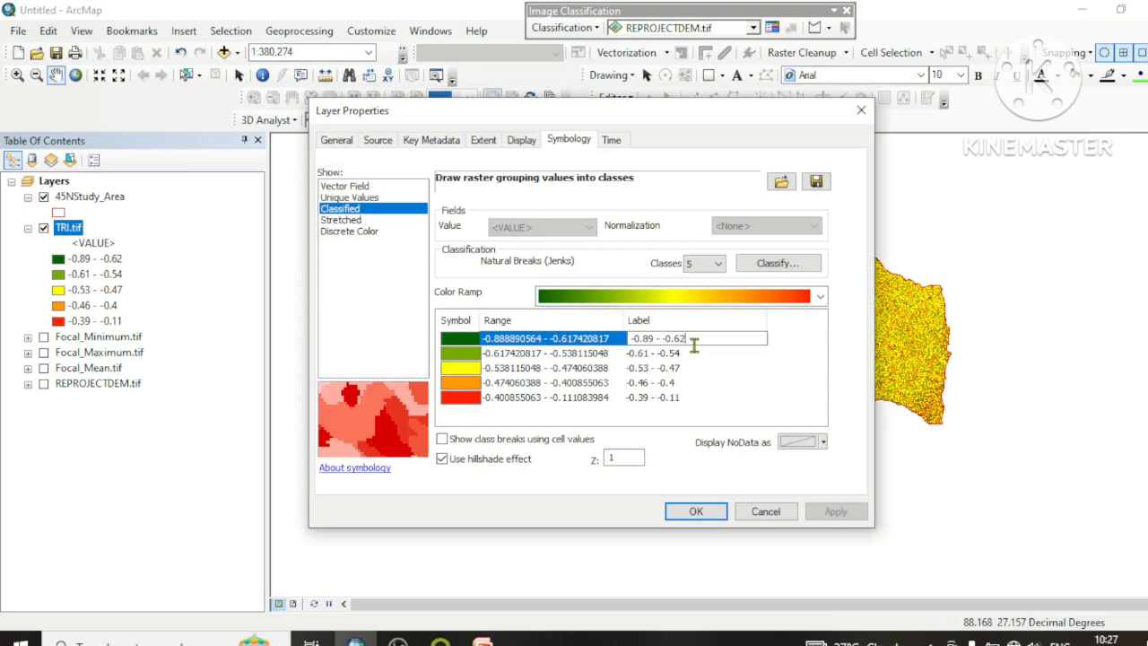
key(BackSpace)
key(BackSpace)
key(BackSpace)
key(BackSpace)
key(BackSpace)
key(BackSpace)
key(BackSpace)
key(BackSpace)
key(BackSpace)
key(BackSpace)
key(BackSpace)
key(BackSpace)
key(BackSpace)
text(Level)
Label the light green class Nearly Level and the yellow class Intermediately Rugged
click(698, 354)
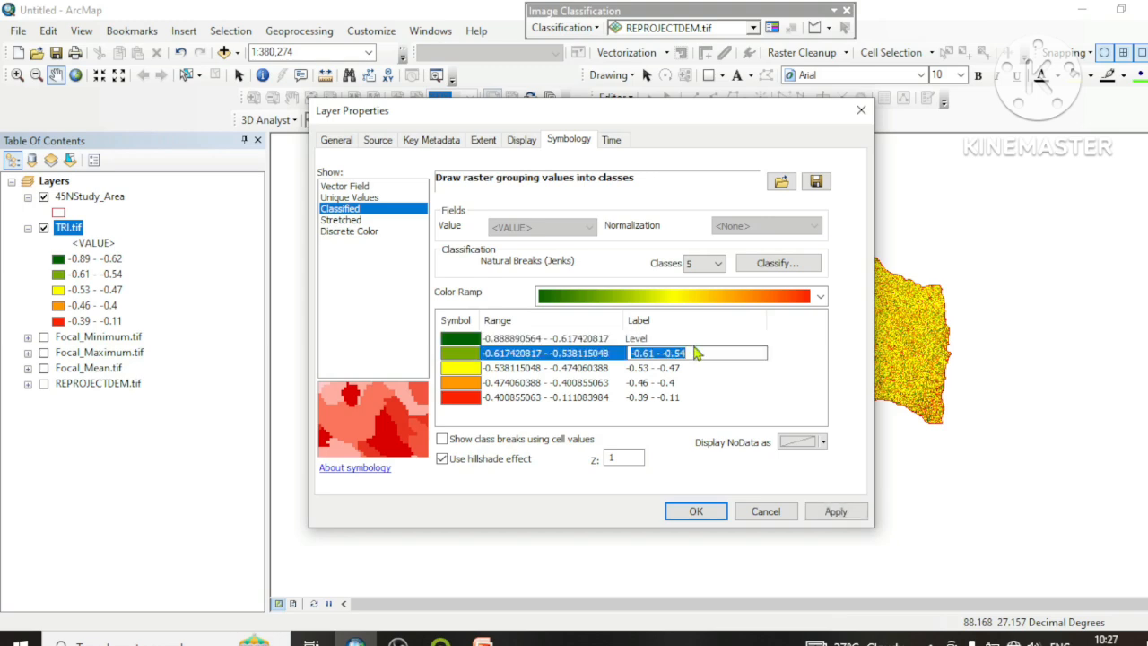
text(N)
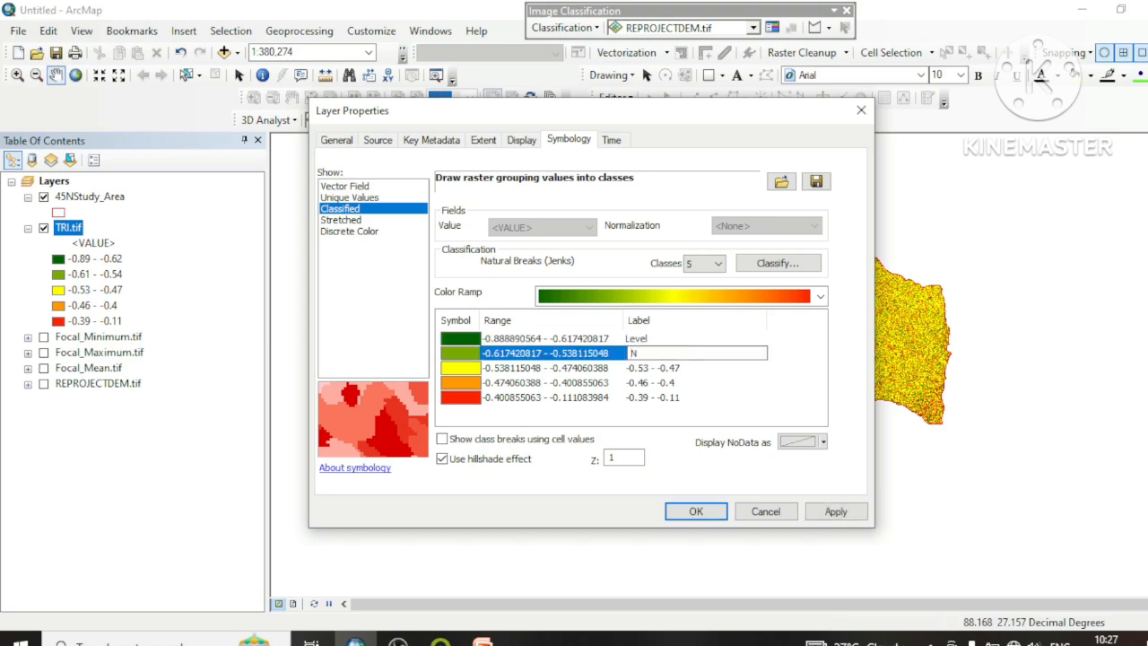
text(early Level)
key(Return)
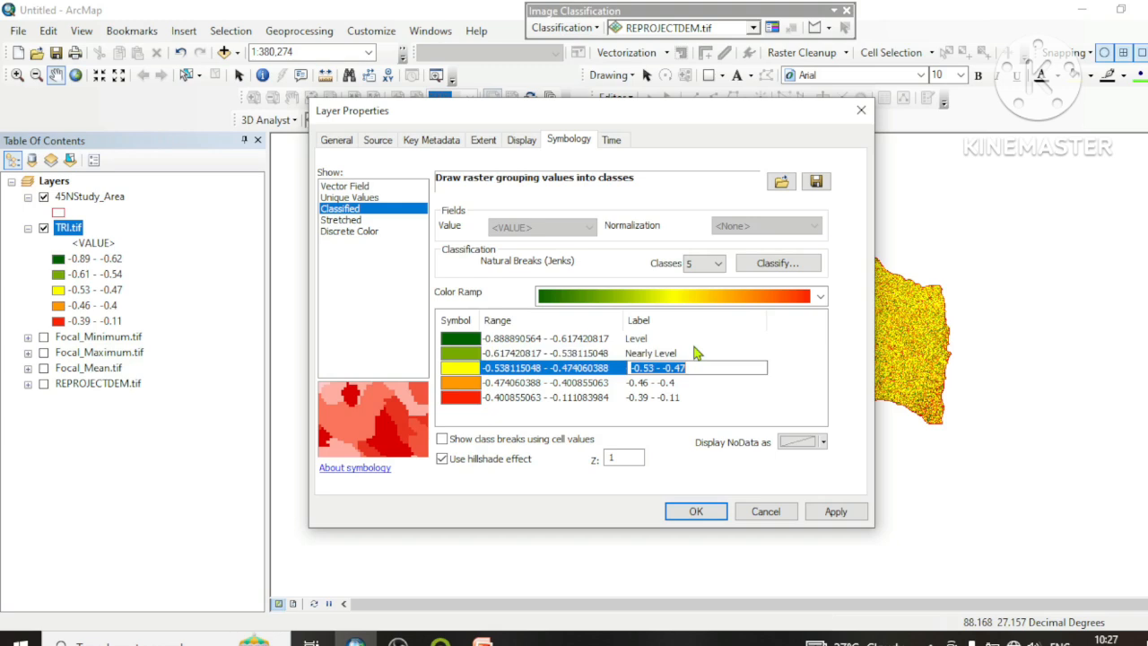
text(Intermiediately Rugged)
key(Return)
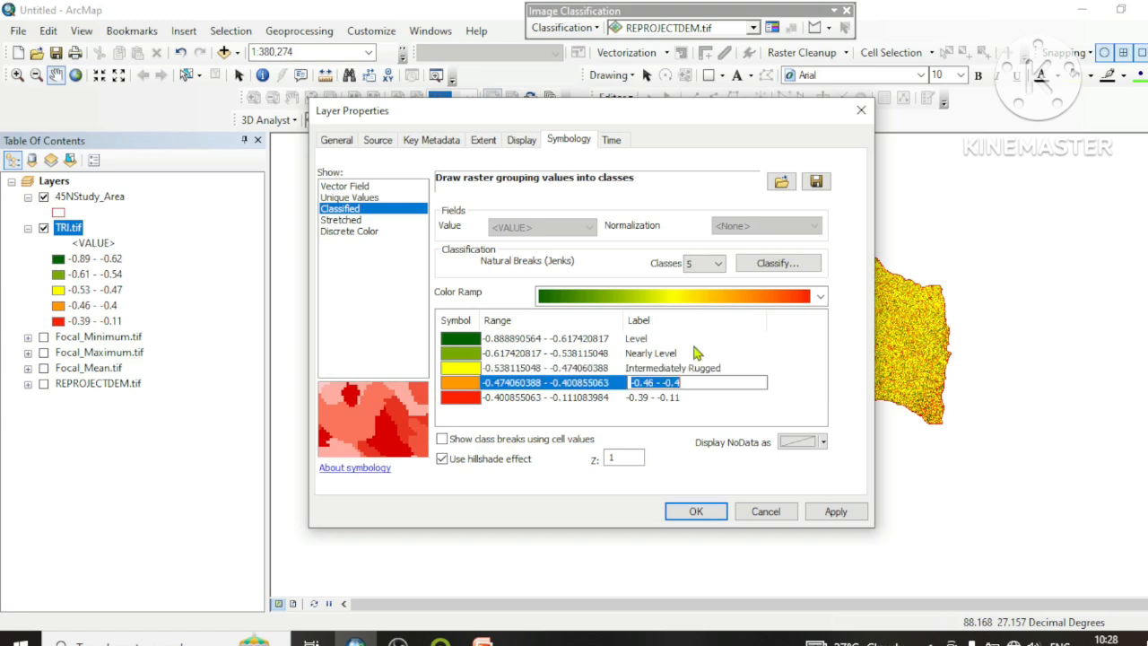
Label the orange class Moderately Rugged and the red class Highly Rugged, then apply the labels and close the layer properties
text(M)
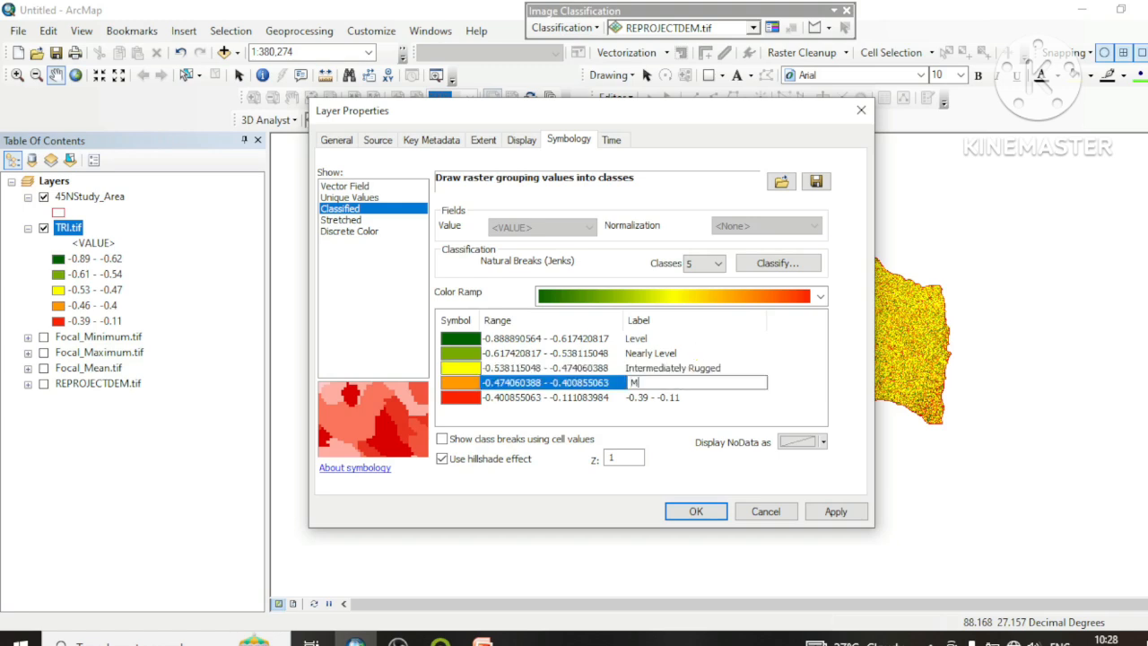
text(oderately Rugged)
key(Return)
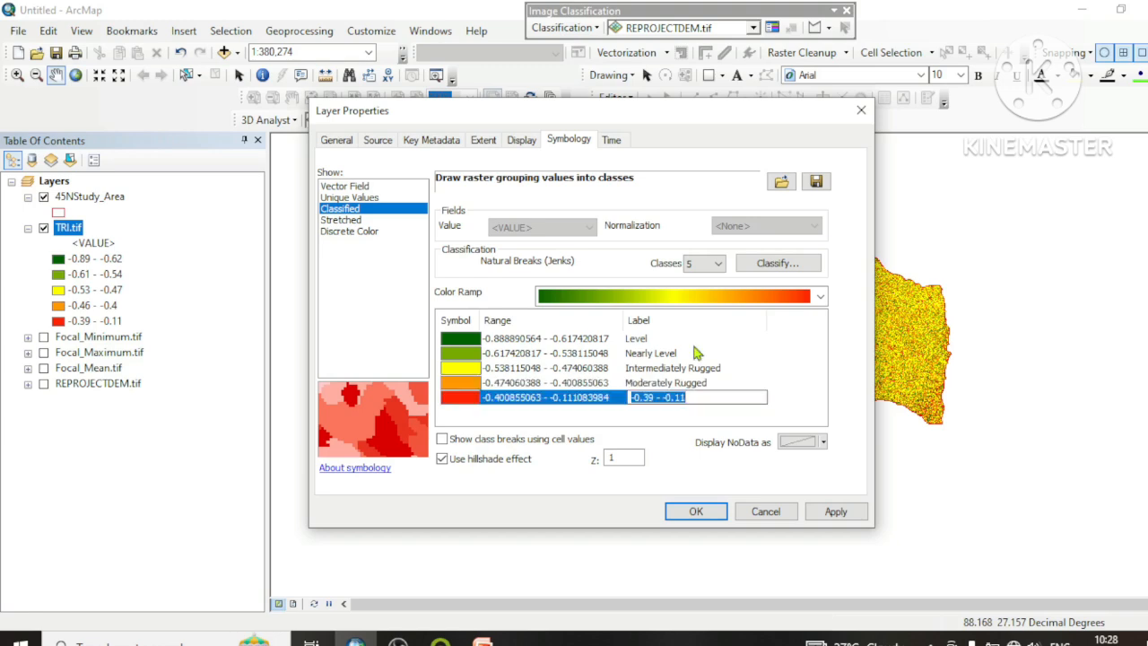
text(Highly Rugged)
click(827, 508)
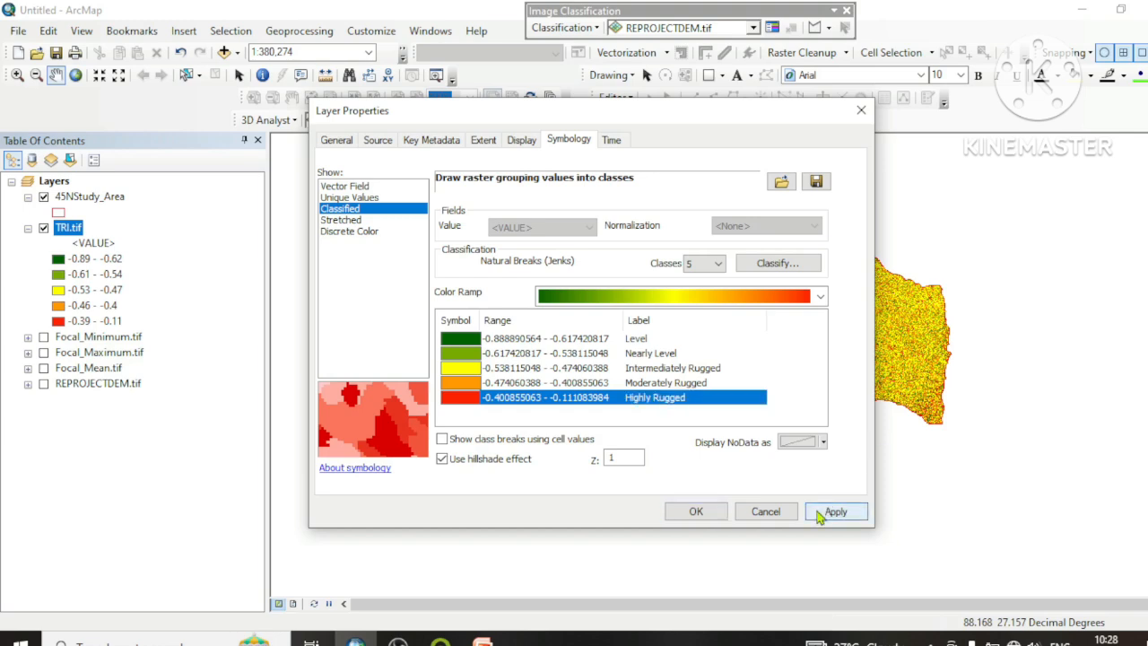
click(686, 513)
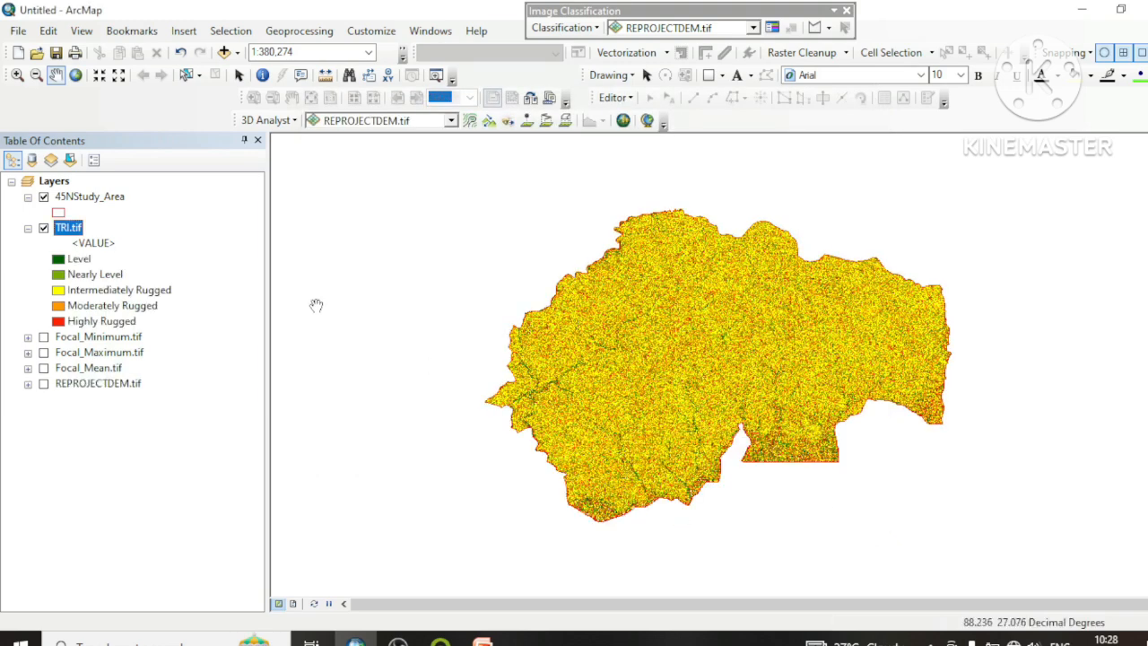
Change the 45NStudy_Area boundary symbol to Hollow with a black outline
click(61, 213)
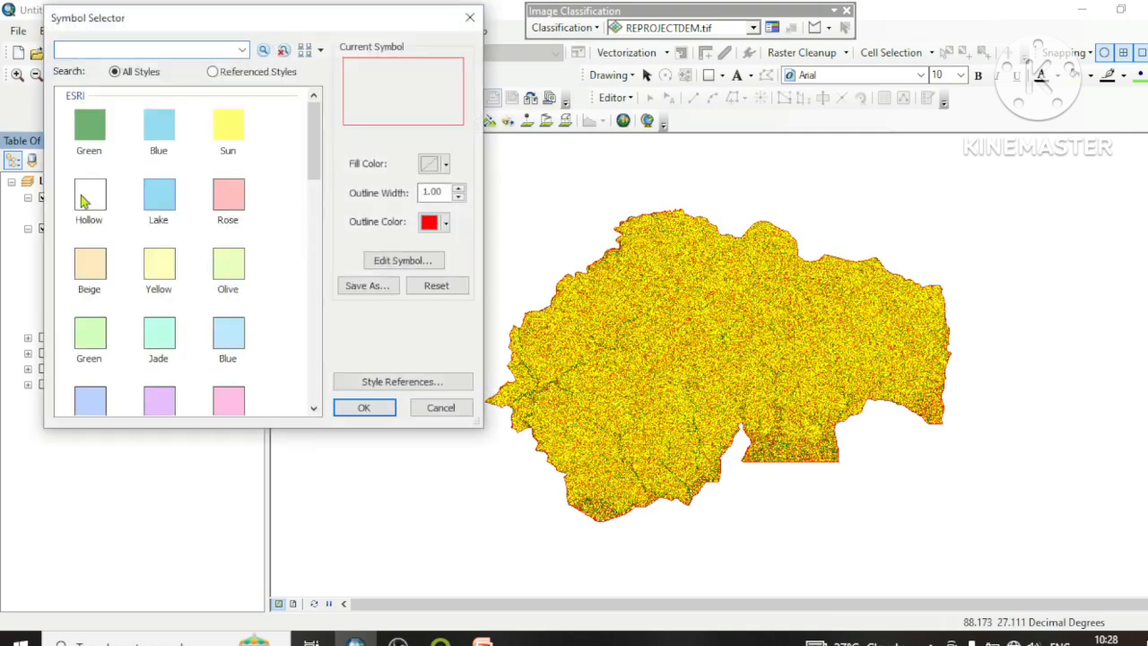
click(367, 407)
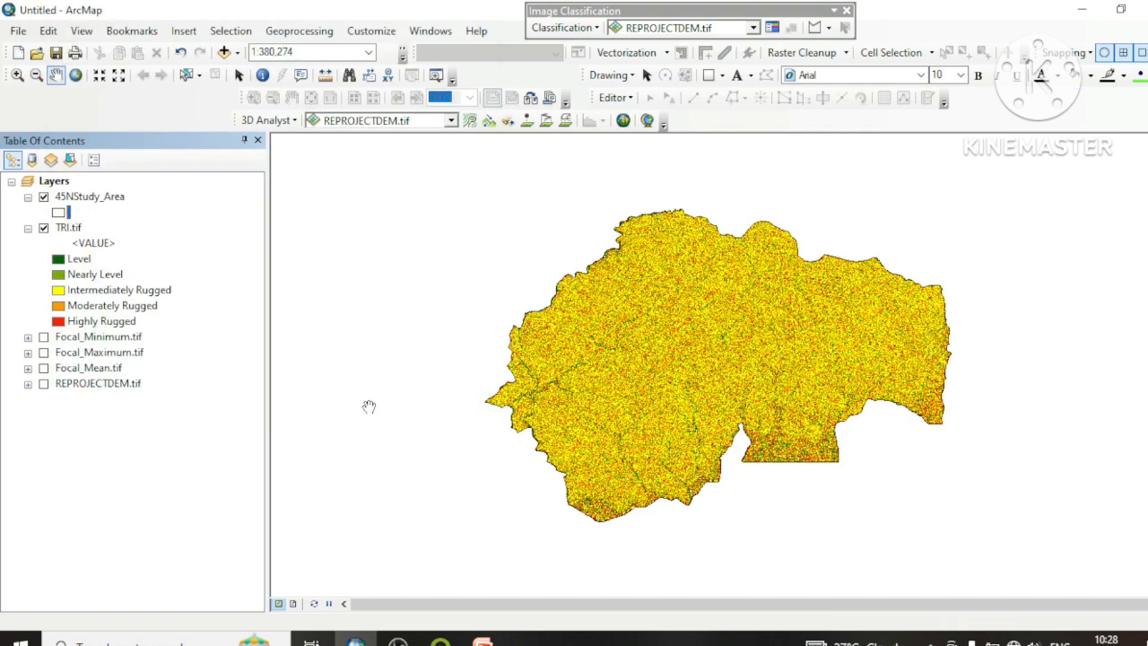